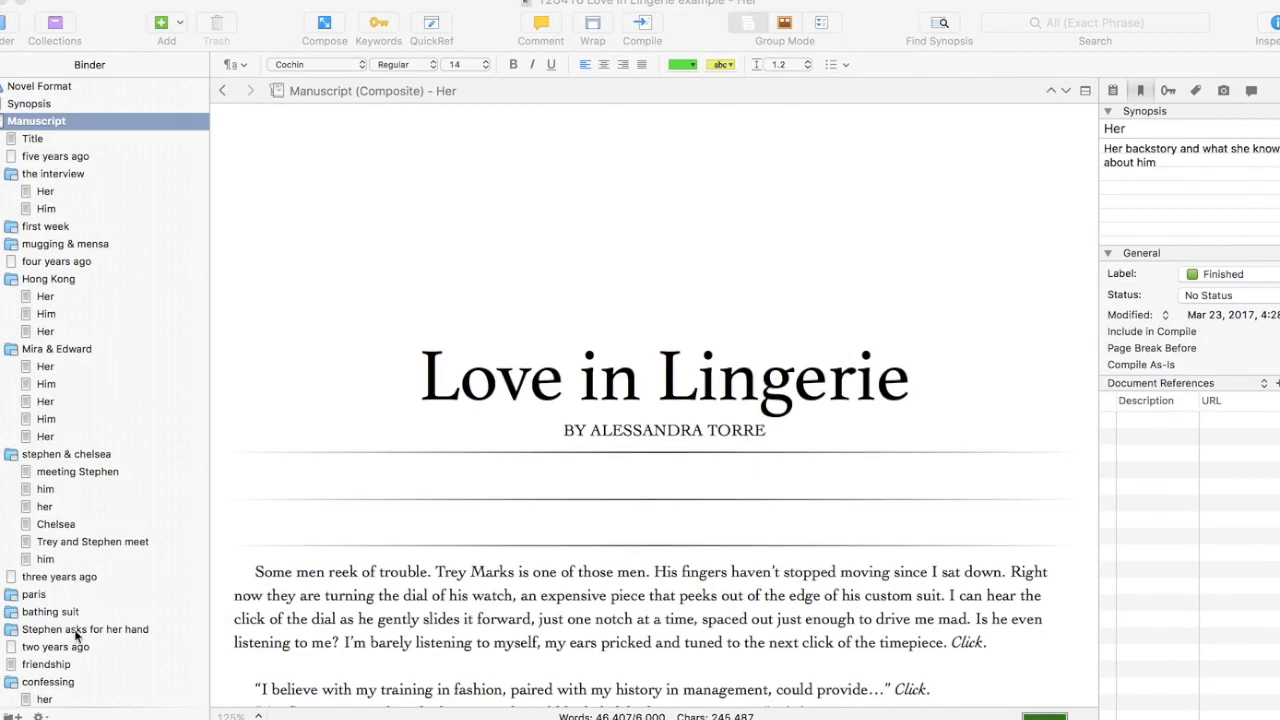
- Collapse the stephen & chelsea, Mira & Edward and Hong Kong folders in the binder
{"action": "left_click", "coordinate": [3, 455]}
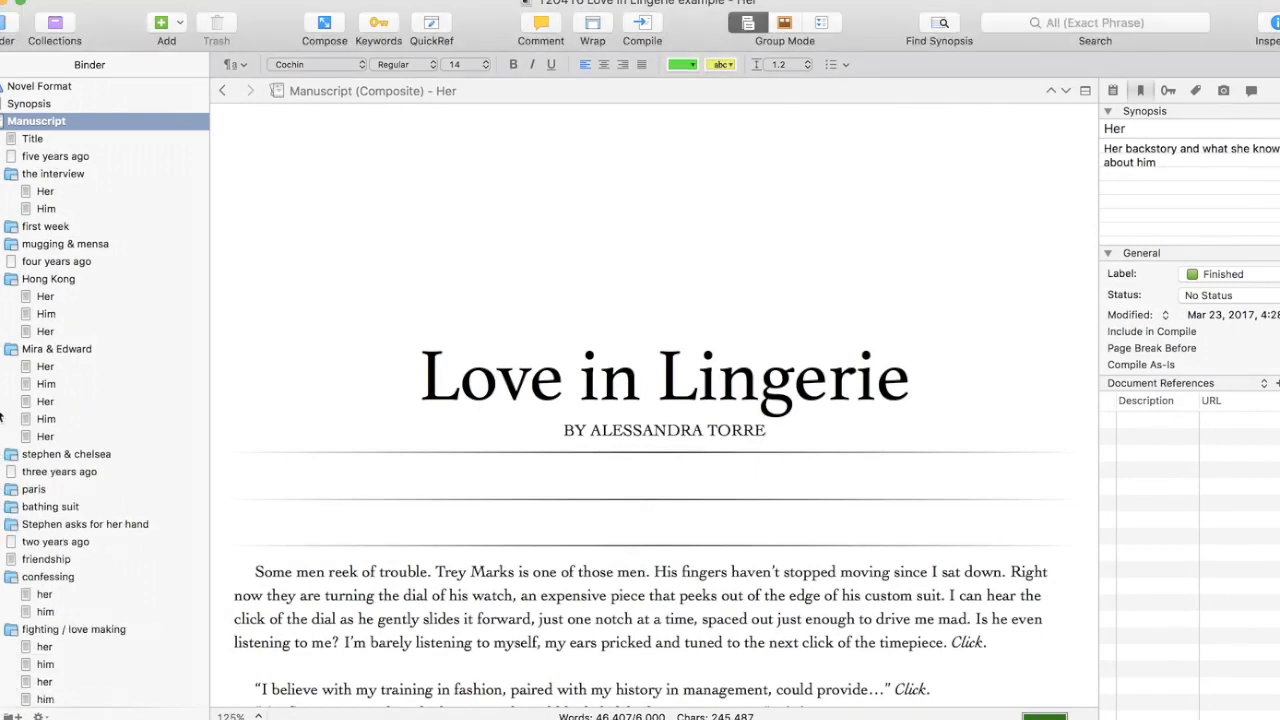
{"action": "left_click", "coordinate": [3, 350]}
{"action": "left_click", "coordinate": [3, 280]}
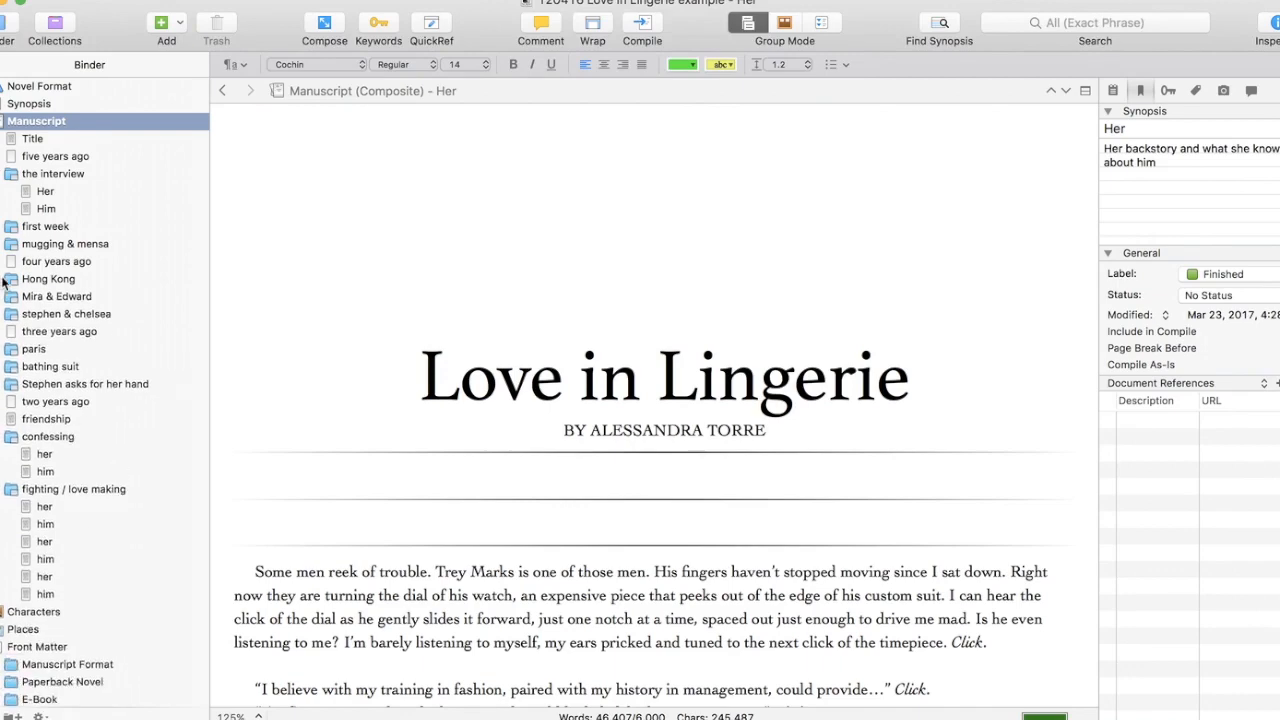
- Expand the Hong Kong folder and look through its combined text and its first Her and Him scenes
{"action": "left_click", "coordinate": [3, 282]}
{"action": "left_click", "coordinate": [3, 280]}
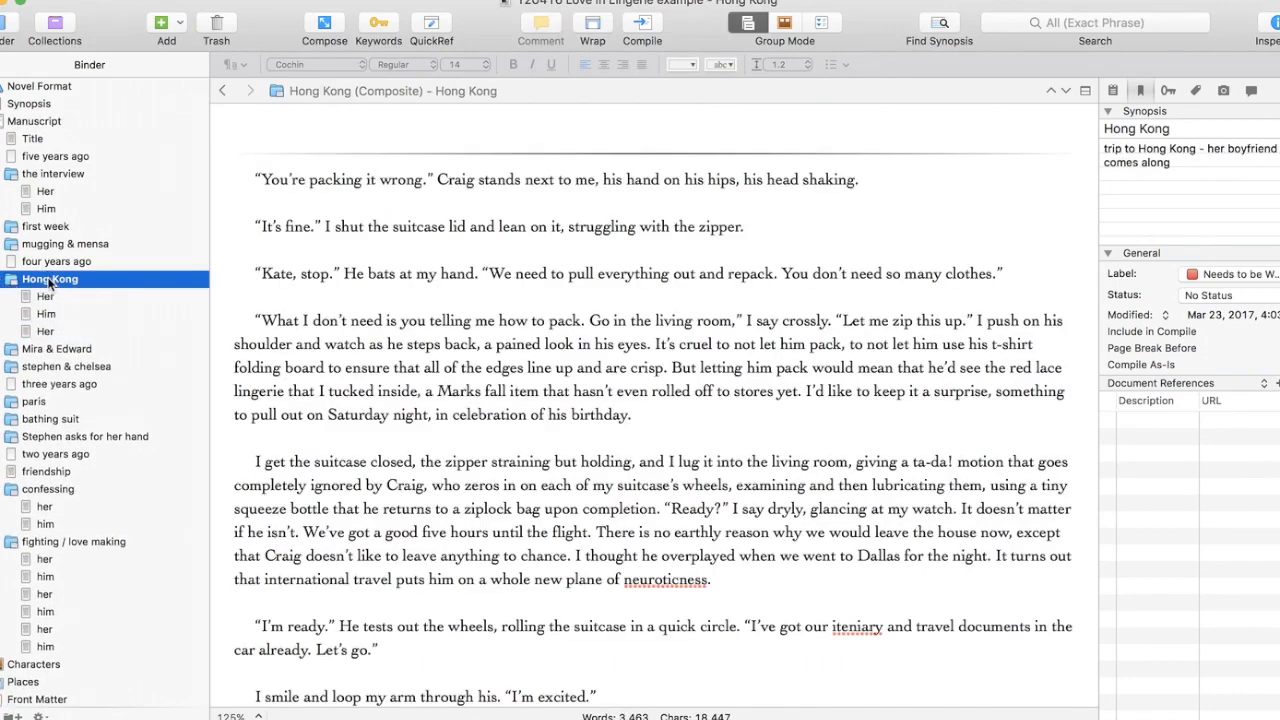
{"action": "left_click", "coordinate": [50, 283]}
{"action": "scroll", "coordinate": [565, 383], "scroll_direction": "down", "scroll_amount": 20}
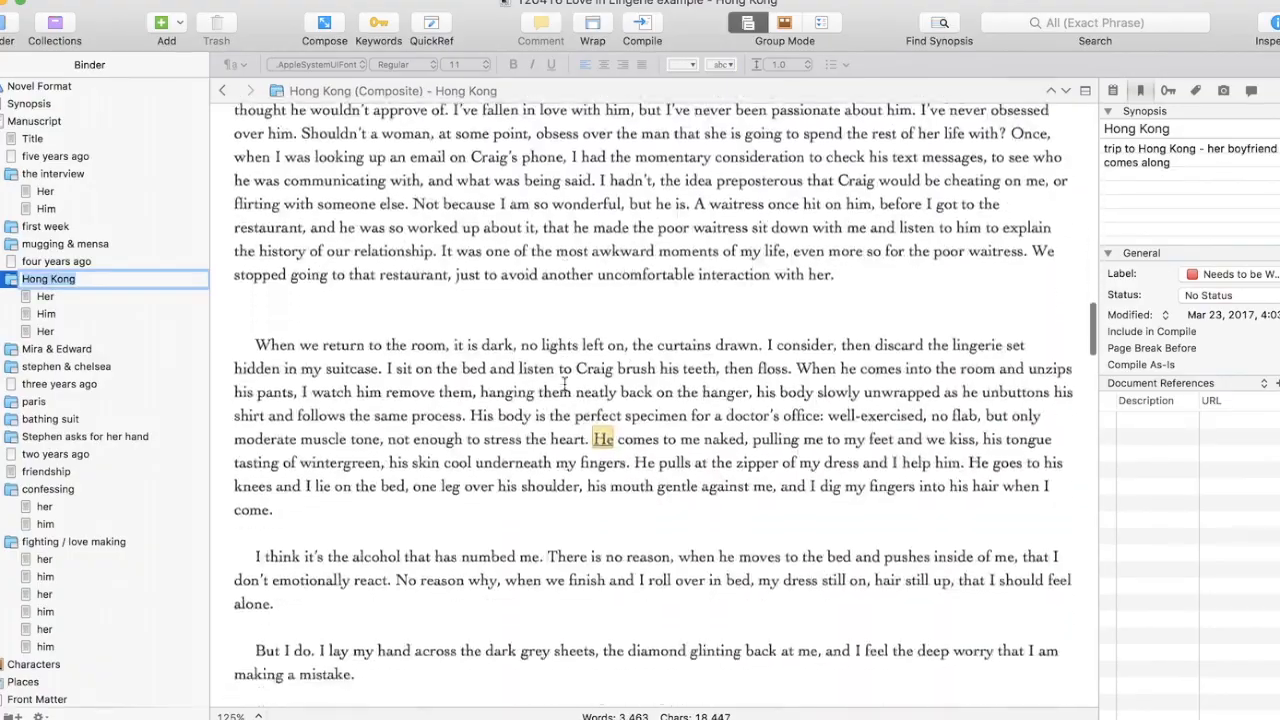
{"action": "scroll", "coordinate": [565, 383], "scroll_direction": "up", "scroll_amount": 10}
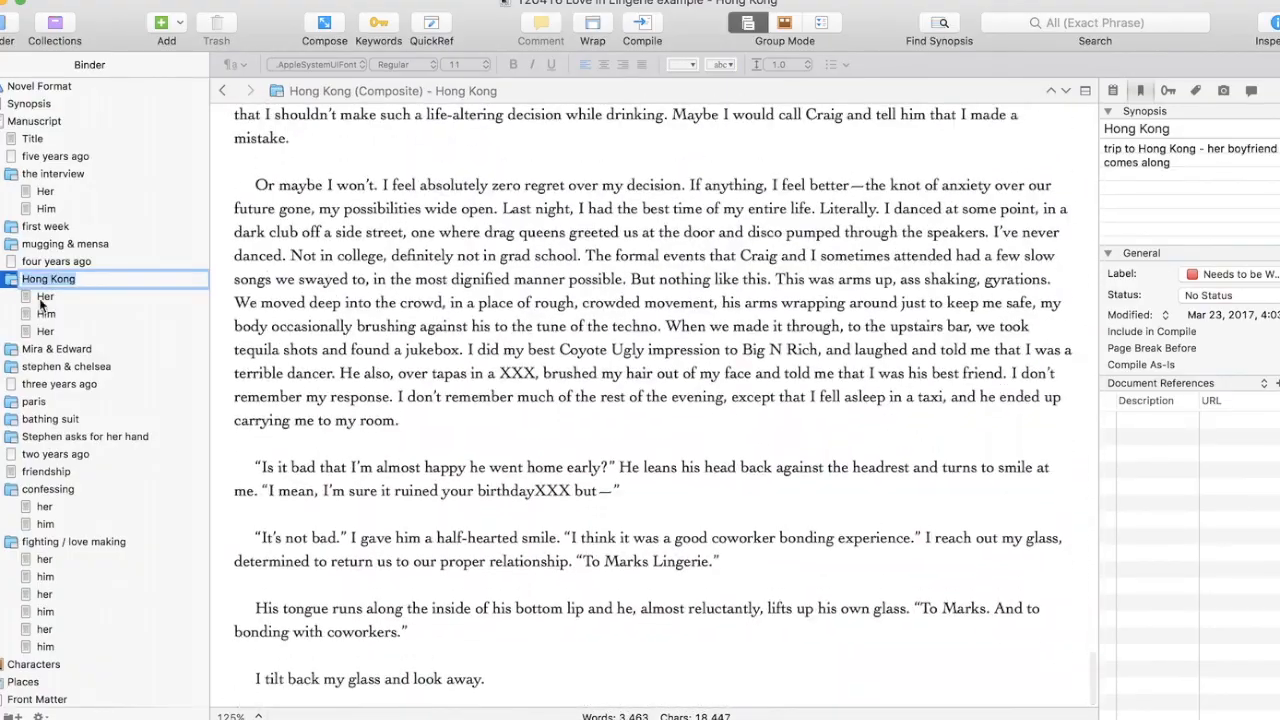
{"action": "left_click", "coordinate": [43, 299]}
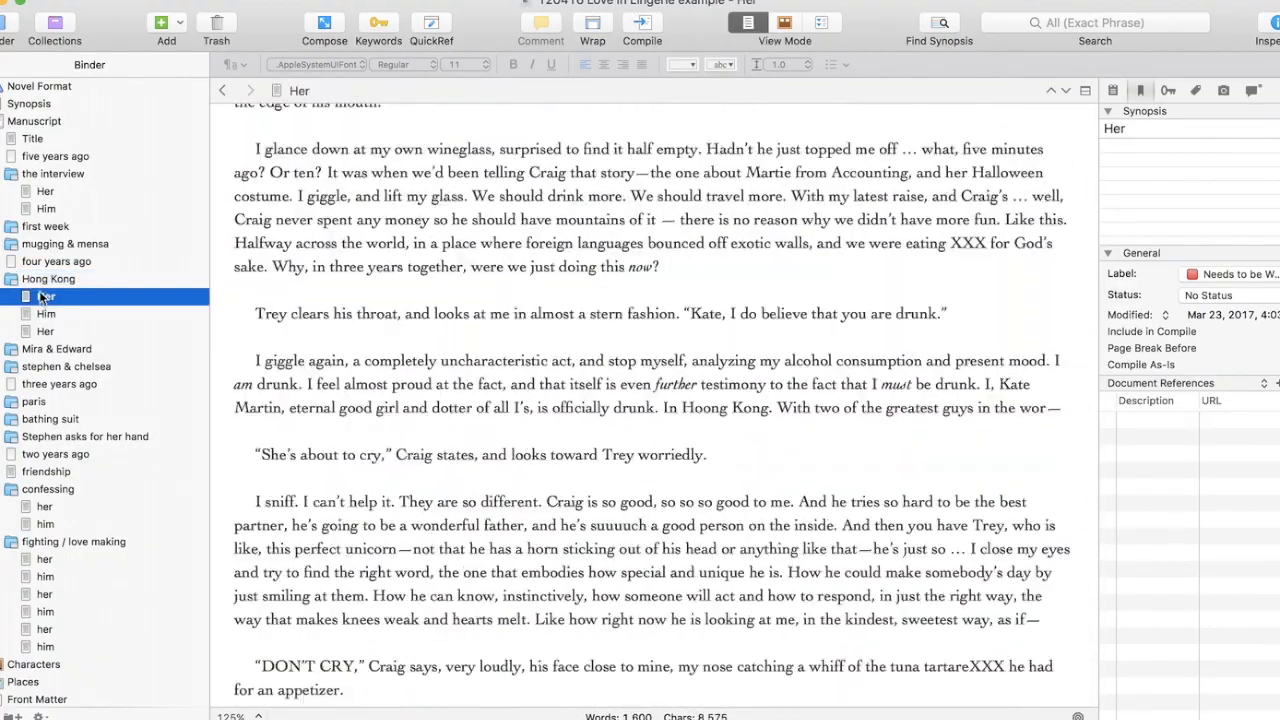
{"action": "left_click", "coordinate": [98, 316]}
{"action": "scroll", "coordinate": [411, 355], "scroll_direction": "down", "scroll_amount": 10}
{"action": "scroll", "coordinate": [411, 355], "scroll_direction": "up", "scroll_amount": 12}
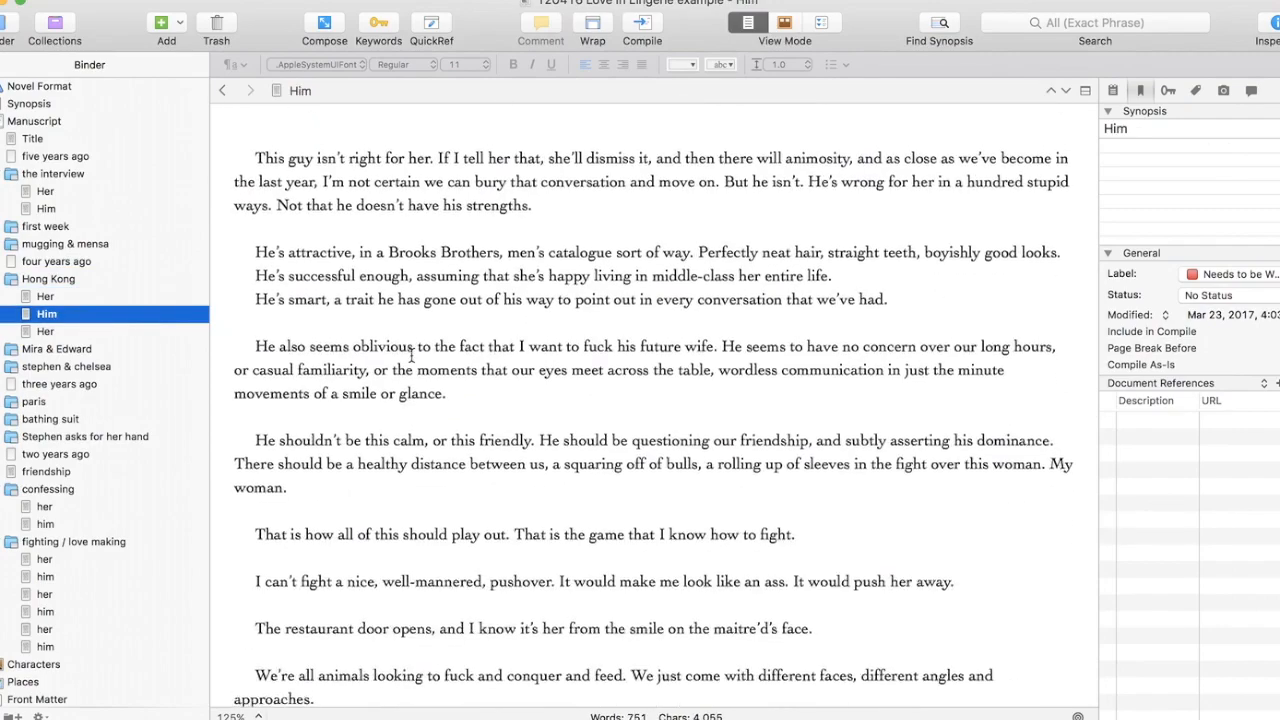
- Move the mugging & mensa folder directly below Hong Kong, and move Hong Kong's first Her scene to the end of its folder
{"action": "left_click", "coordinate": [3, 279]}
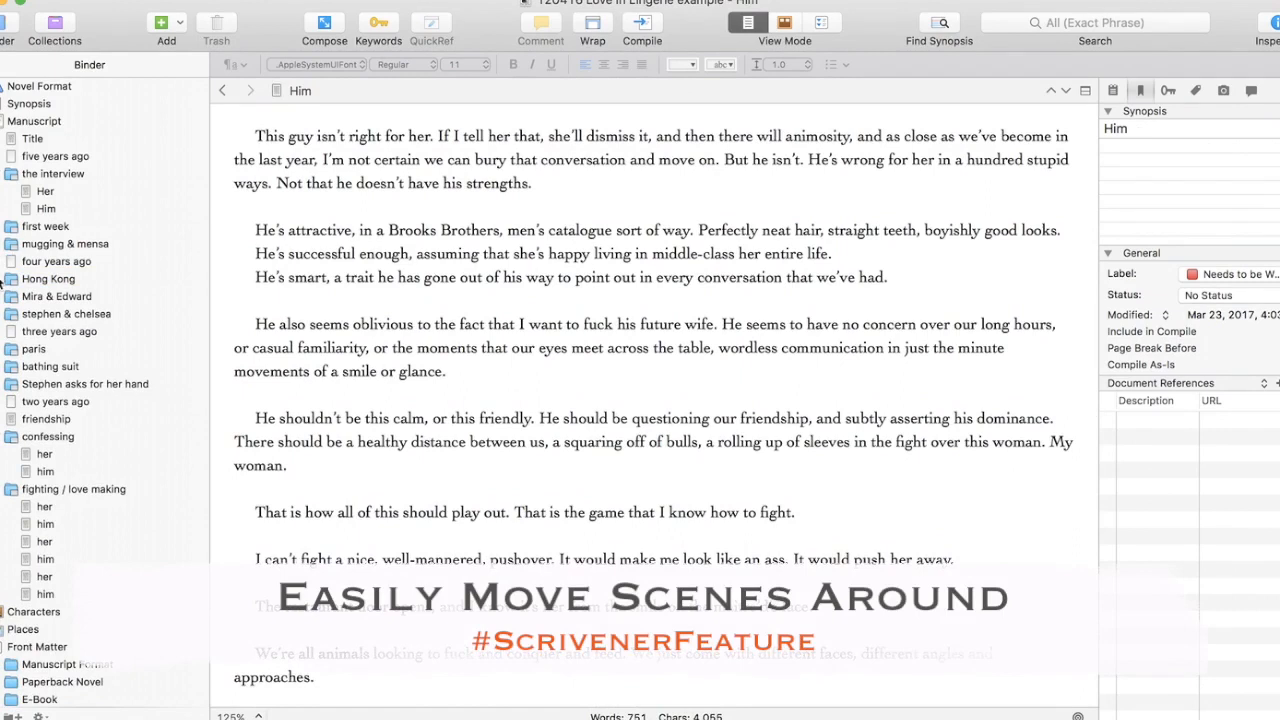
{"action": "left_click_drag", "start_coordinate": [33, 247], "coordinate": [4, 288]}
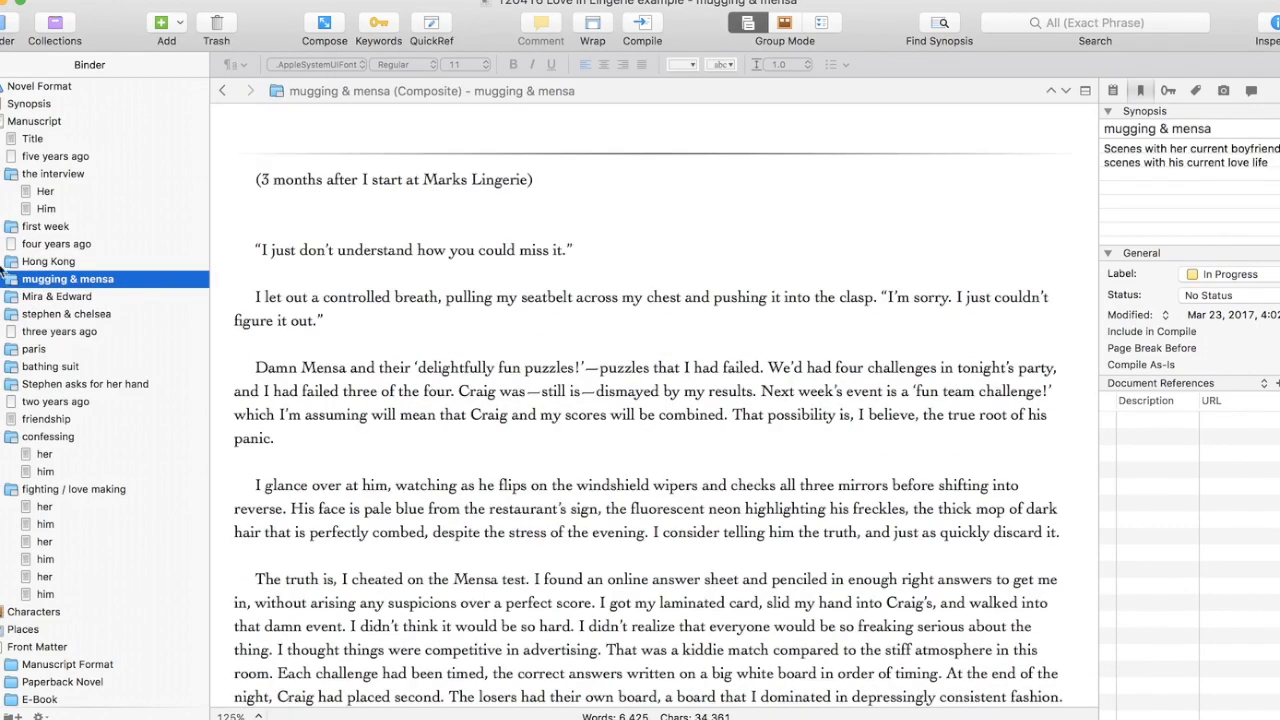
{"action": "left_click_drag", "start_coordinate": [3, 276], "coordinate": [40, 324]}
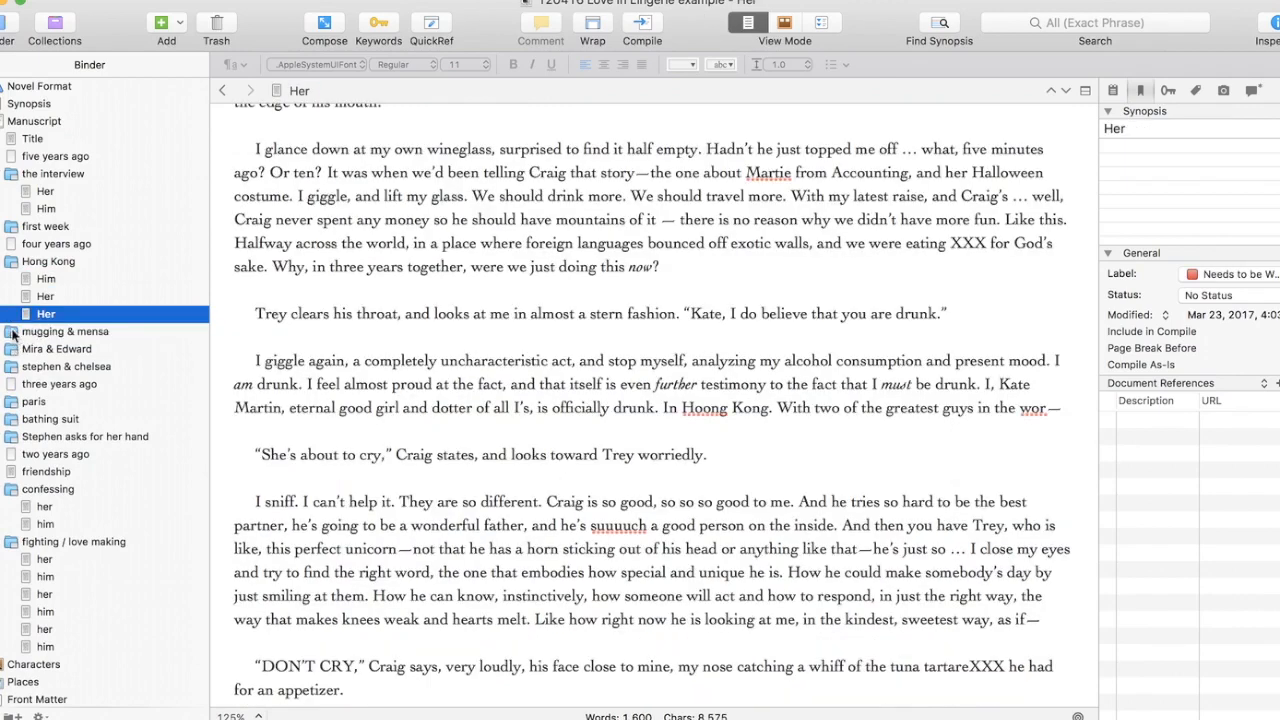
- Move the mugging & mensa and Mira & Edward folders together to just above the interview folder
{"action": "left_click", "coordinate": [16, 332]}
{"action": "left_click", "coordinate": [16, 350], "text": "shift"}
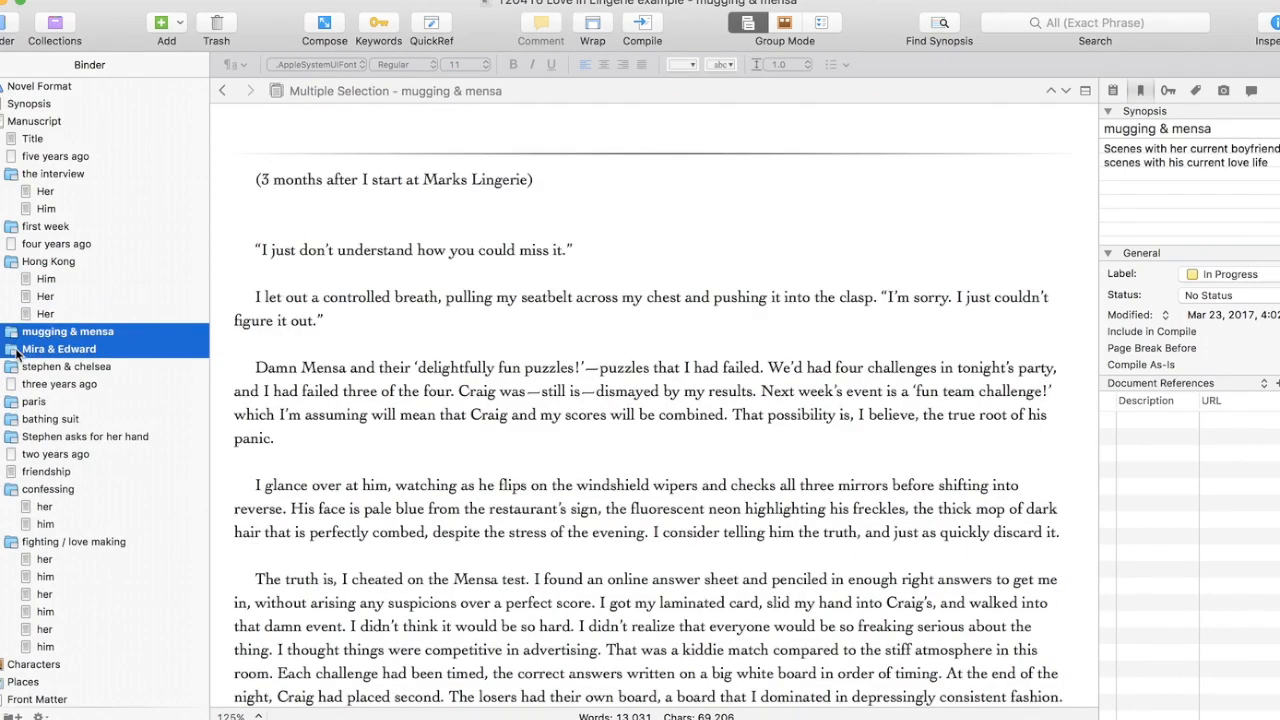
{"action": "left_click_drag", "start_coordinate": [16, 342], "coordinate": [3, 166]}
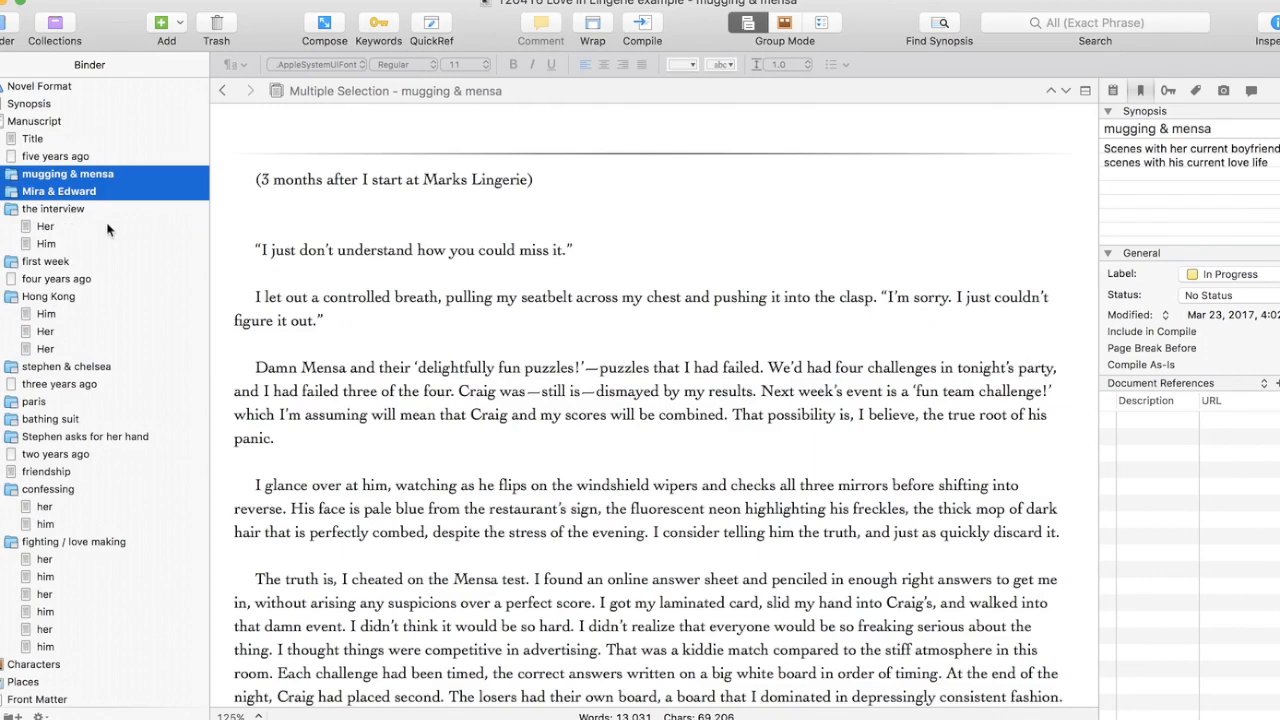
- Show the project targets and set the manuscript target to 80,000 words
{"action": "left_click", "coordinate": [195, 0]}
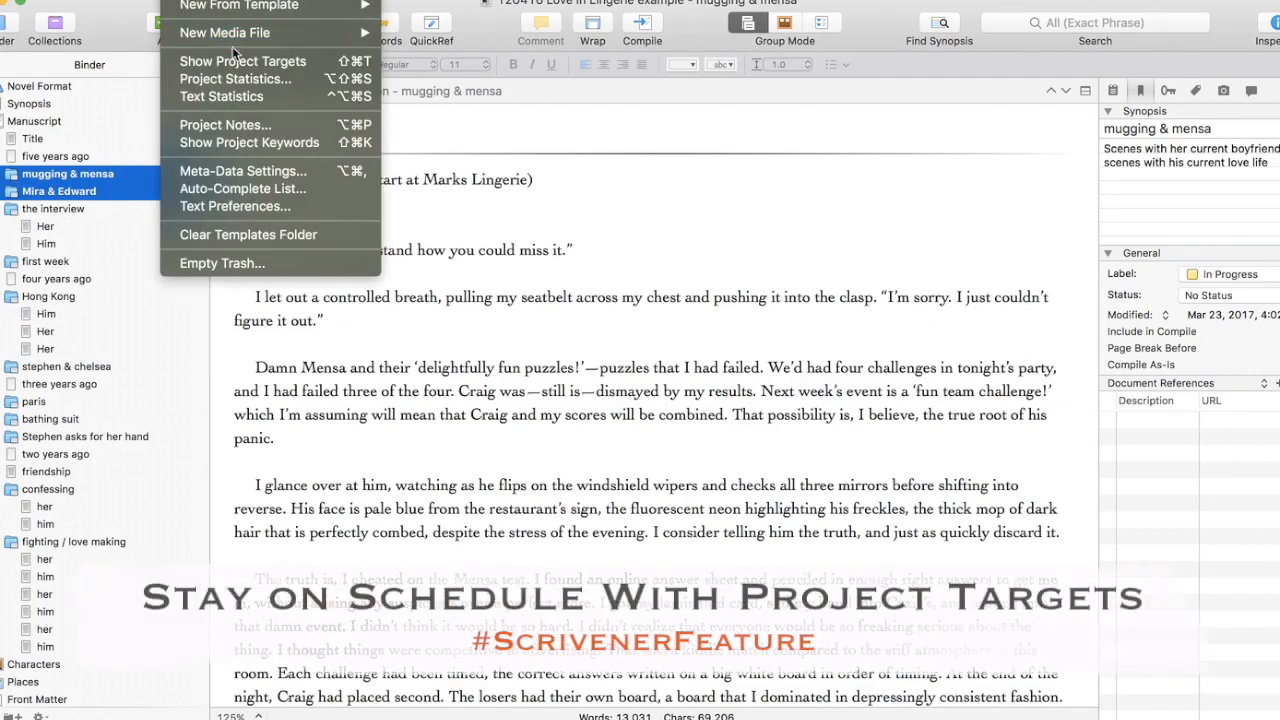
{"action": "left_click", "coordinate": [240, 64]}
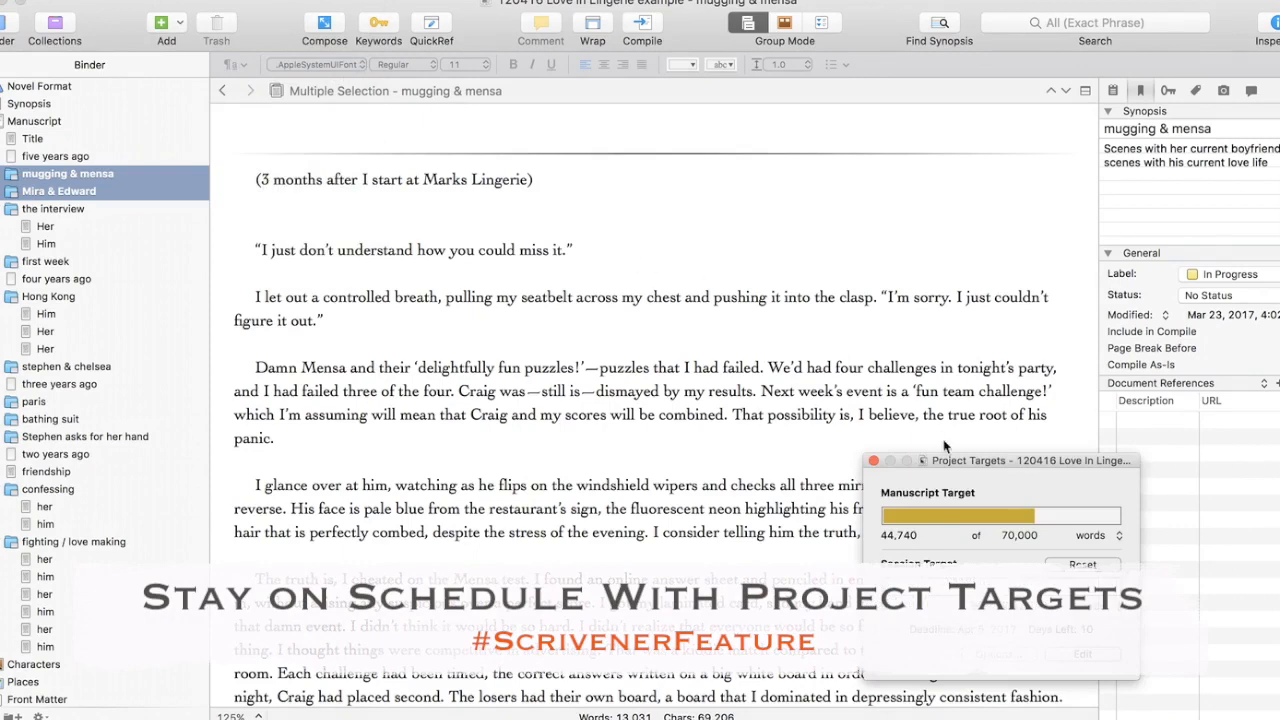
{"action": "left_click", "coordinate": [1005, 535]}
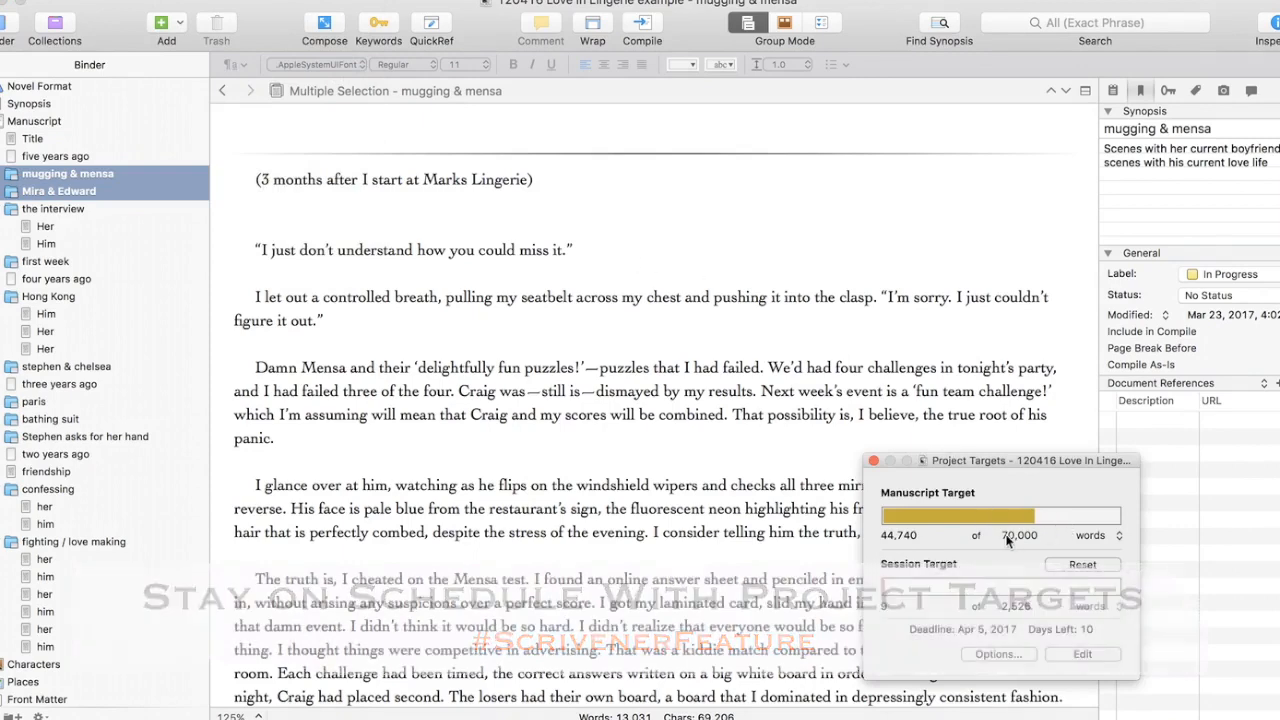
{"action": "type", "text": "80,000"}
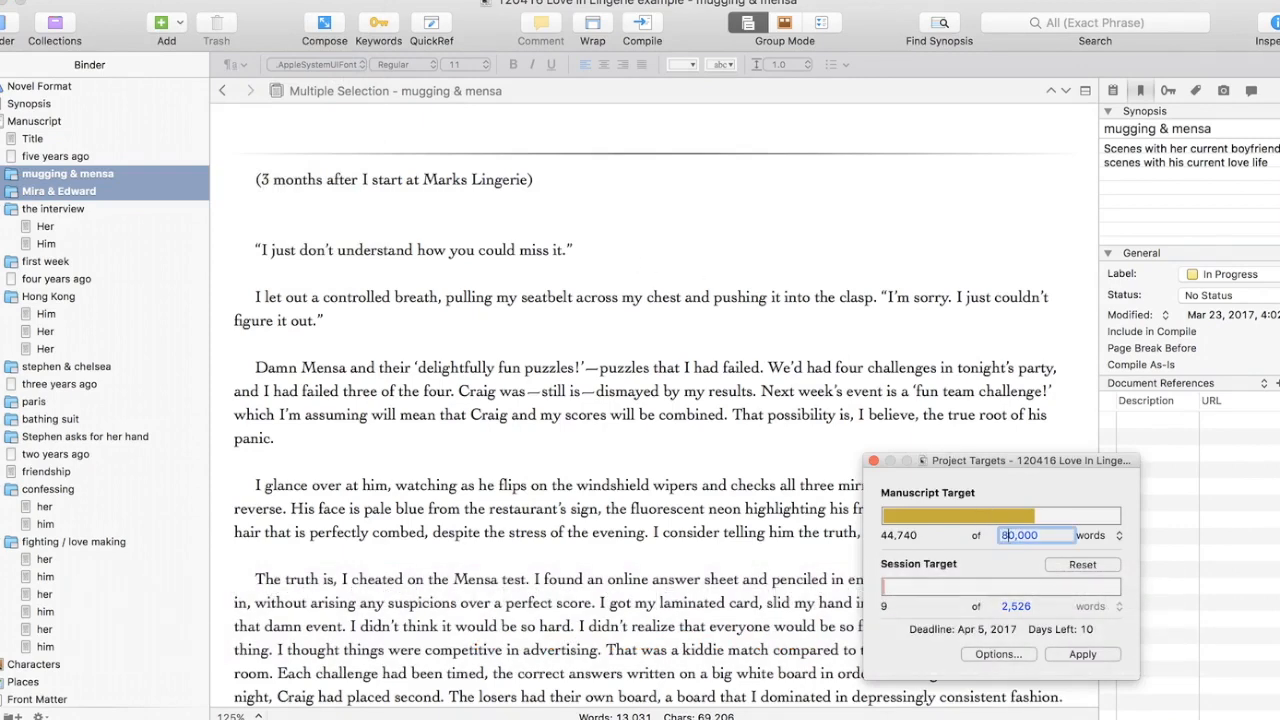
{"action": "key", "text": "Return"}
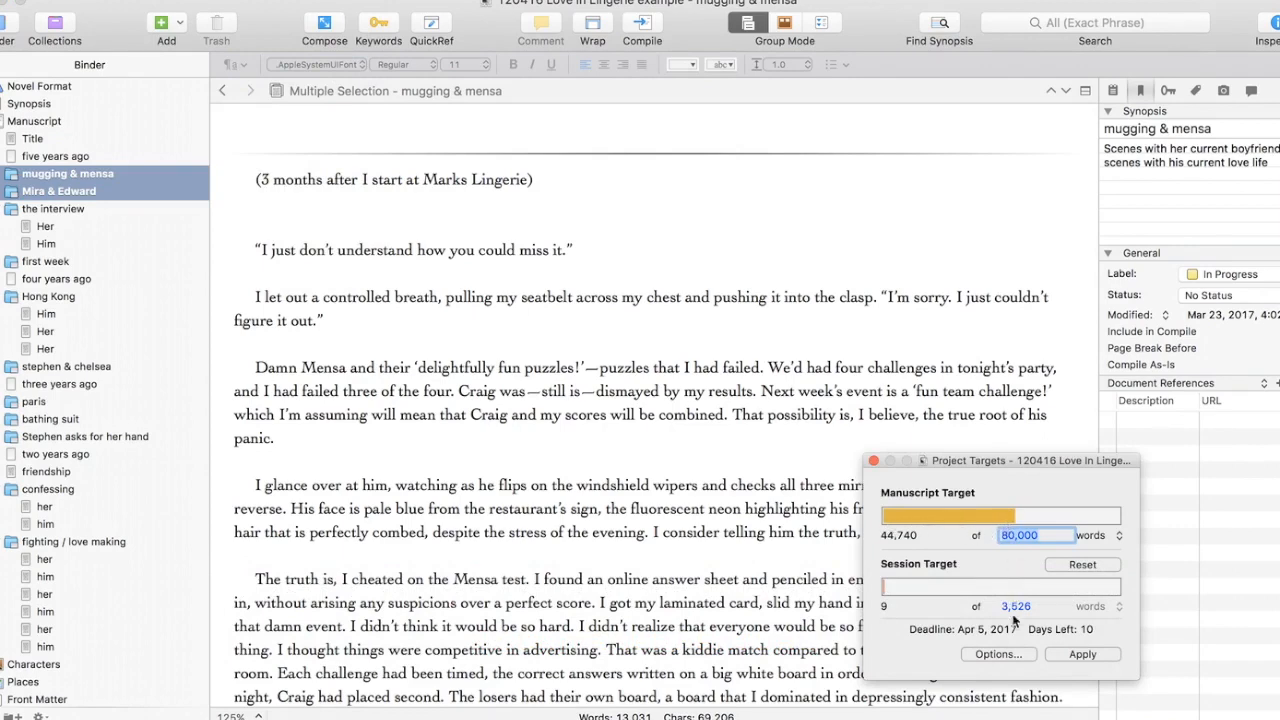
- Set the draft target's deadline to 4/15/2017 in the project target options
{"action": "left_click", "coordinate": [998, 654]}
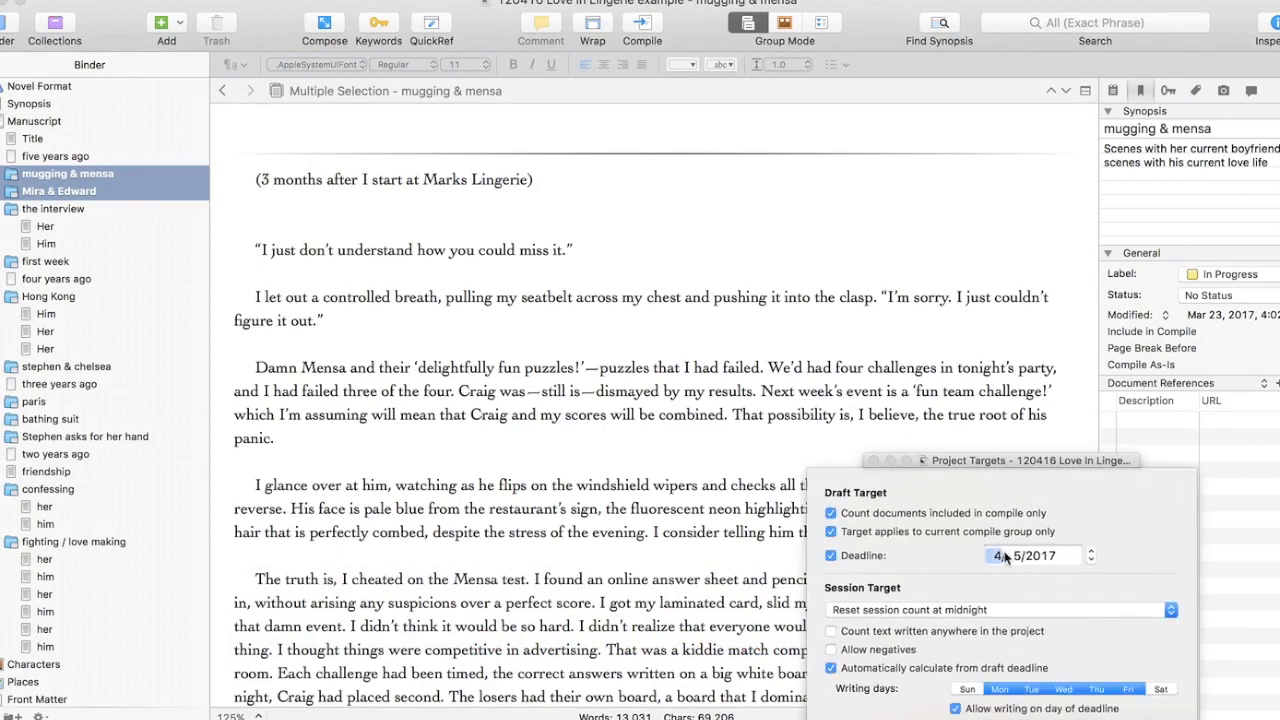
{"action": "left_click", "coordinate": [1017, 557]}
{"action": "key", "text": "Return"}
- Set the writing days to Sunday, Monday, Wednesday, Friday and Saturday, excluding Tuesday and Thursday
{"action": "left_click", "coordinate": [983, 653]}
{"action": "left_click", "coordinate": [1036, 693]}
{"action": "left_click", "coordinate": [1101, 690]}
{"action": "left_click", "coordinate": [972, 690]}
{"action": "left_click", "coordinate": [1162, 692]}
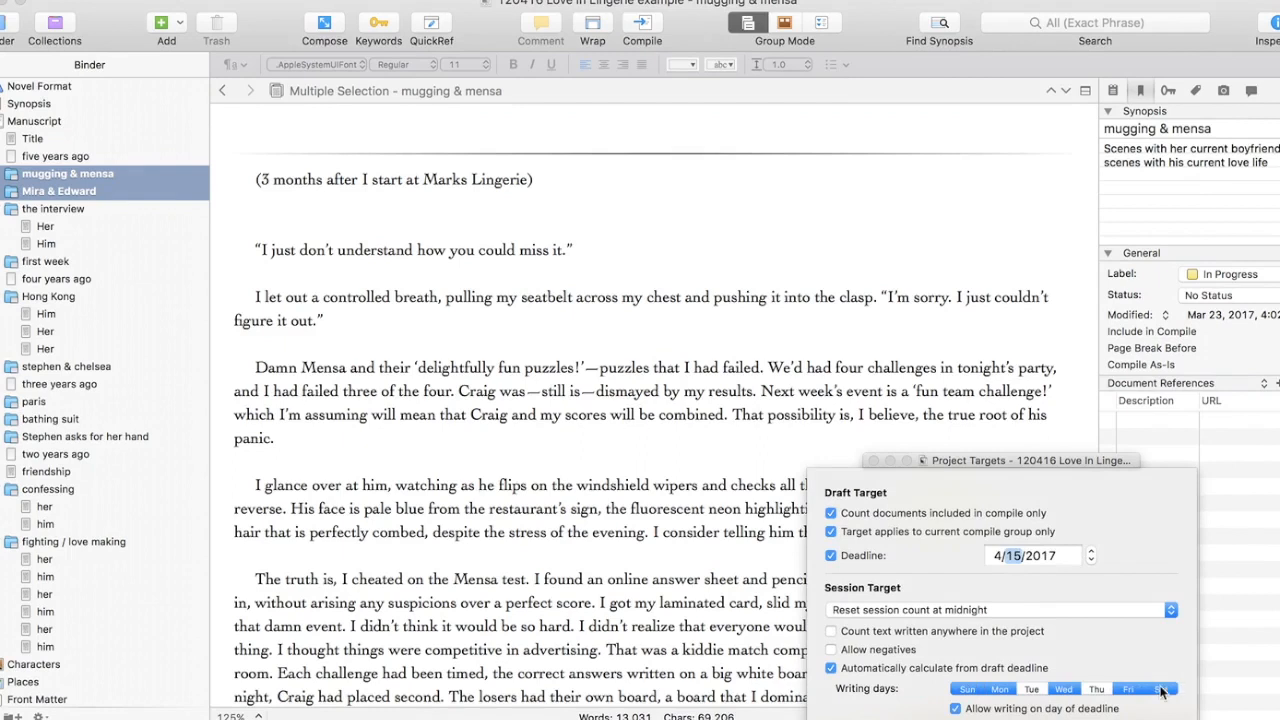
- Allow negatives for the session target, accept the options and close the project targets
{"action": "left_click", "coordinate": [830, 651]}
{"action": "key", "text": "Return"}
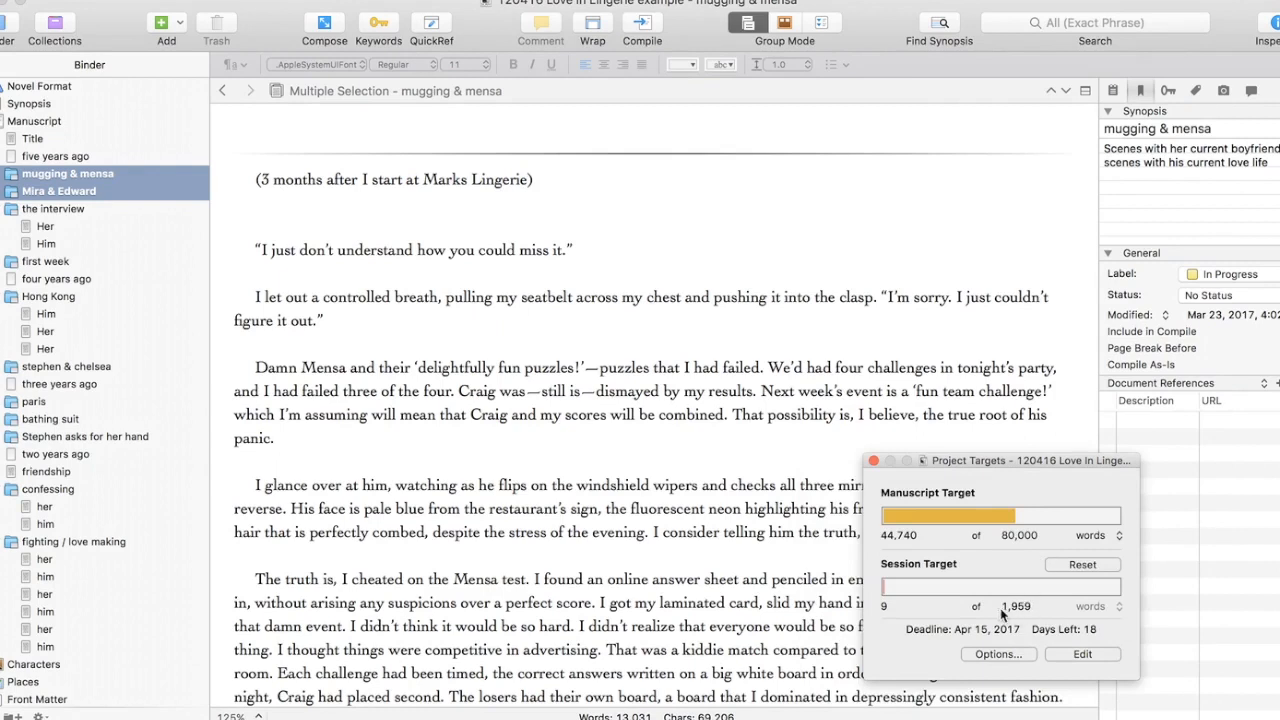
{"action": "left_click", "coordinate": [872, 462]}
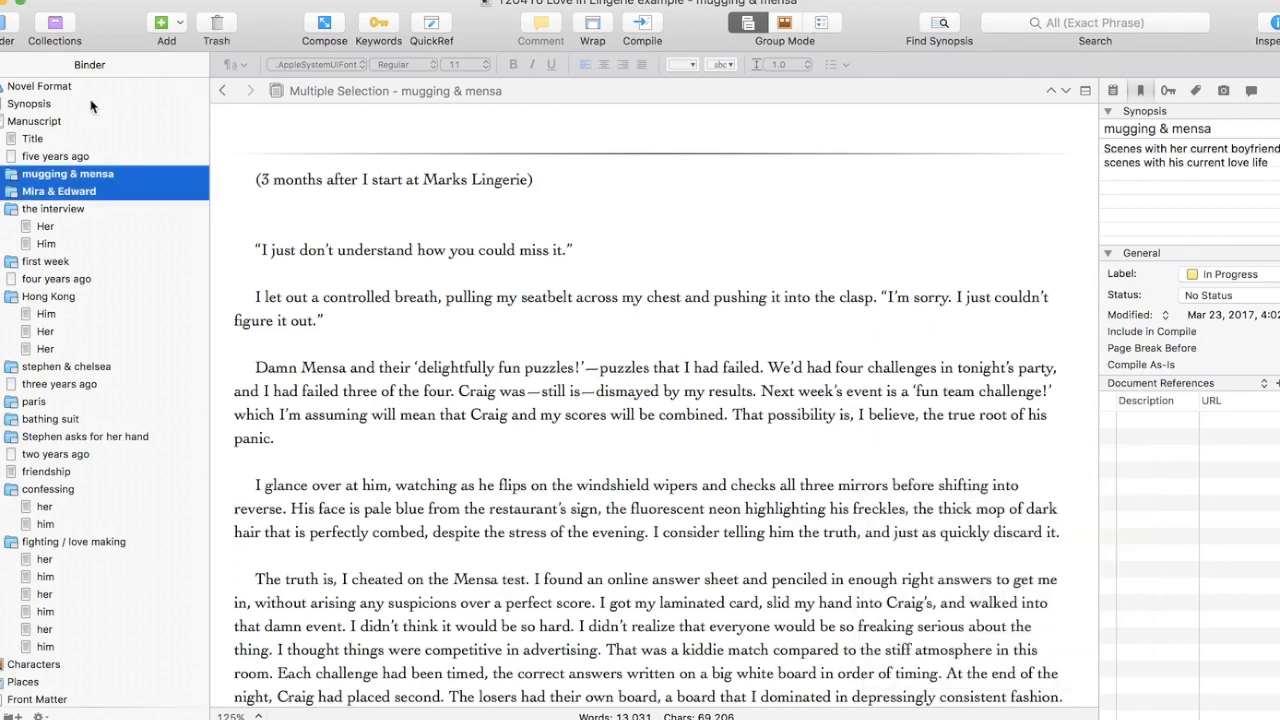
- Show the whole Manuscript as index cards on the corkboard and look through the scene cards
{"action": "left_click", "coordinate": [74, 124]}
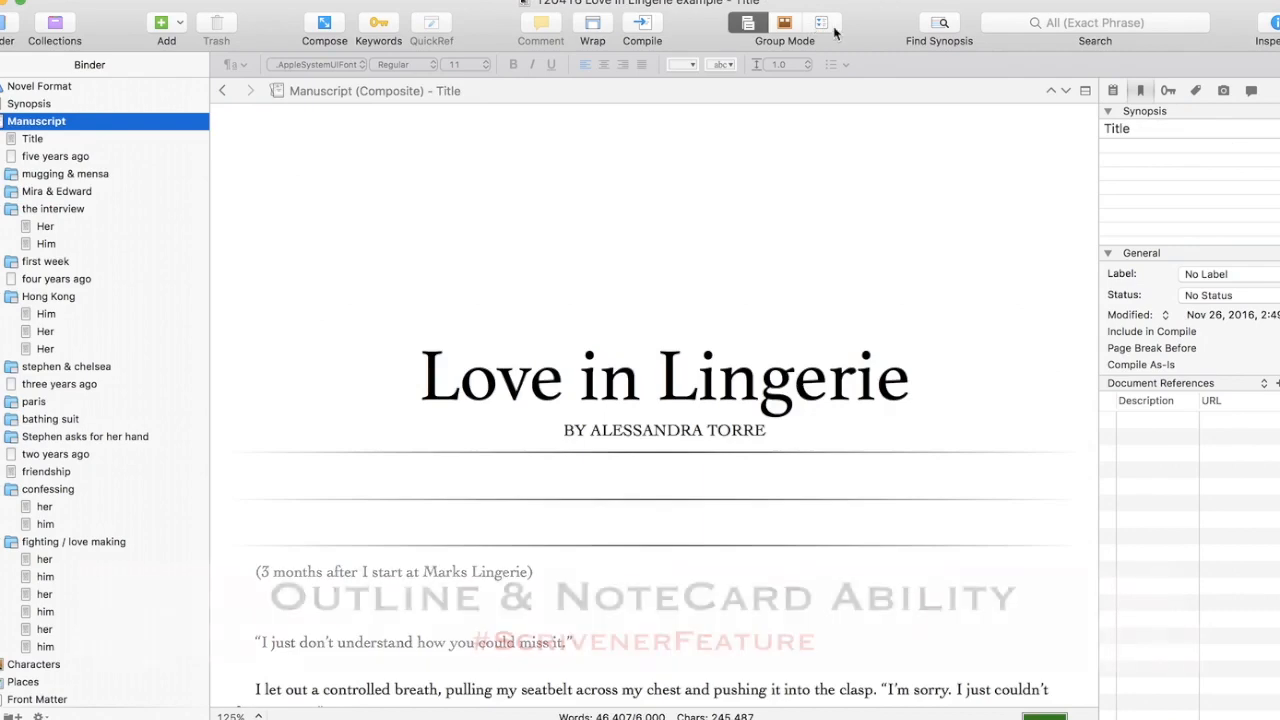
{"action": "left_click", "coordinate": [784, 24]}
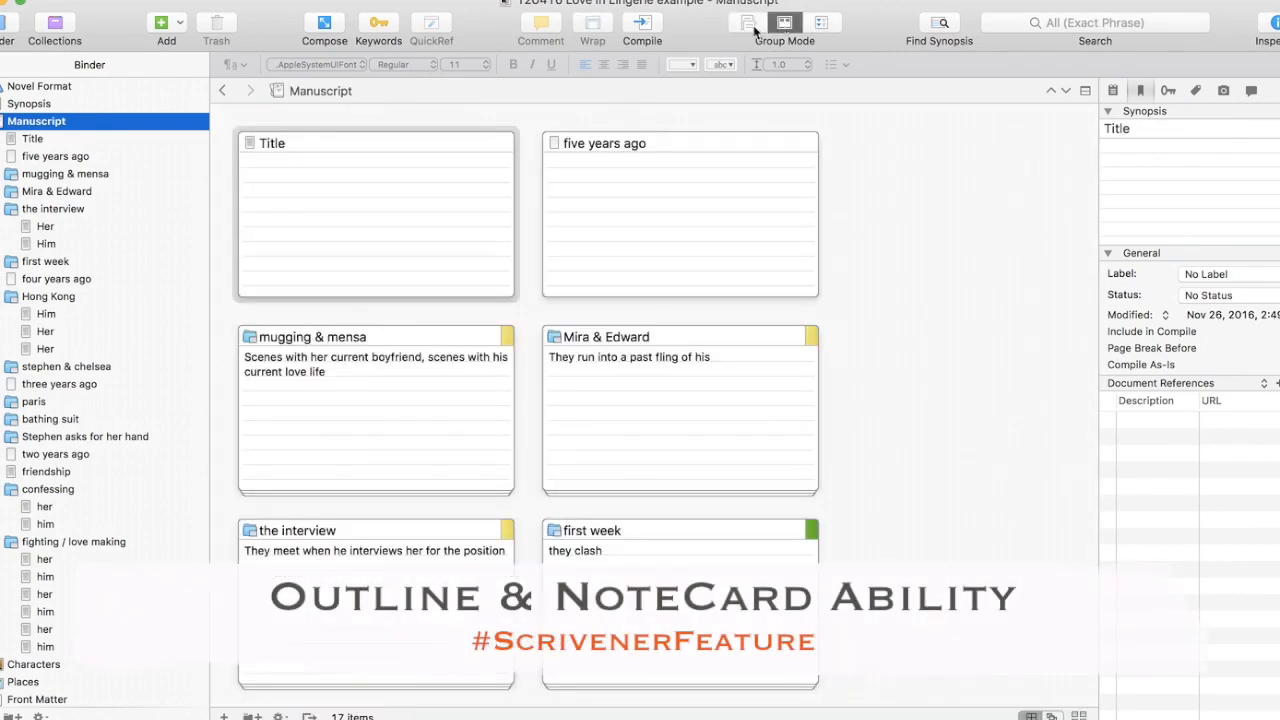
{"action": "scroll", "coordinate": [443, 428], "scroll_direction": "down", "scroll_amount": 10}
{"action": "scroll", "coordinate": [443, 428], "scroll_direction": "down", "scroll_amount": 10}
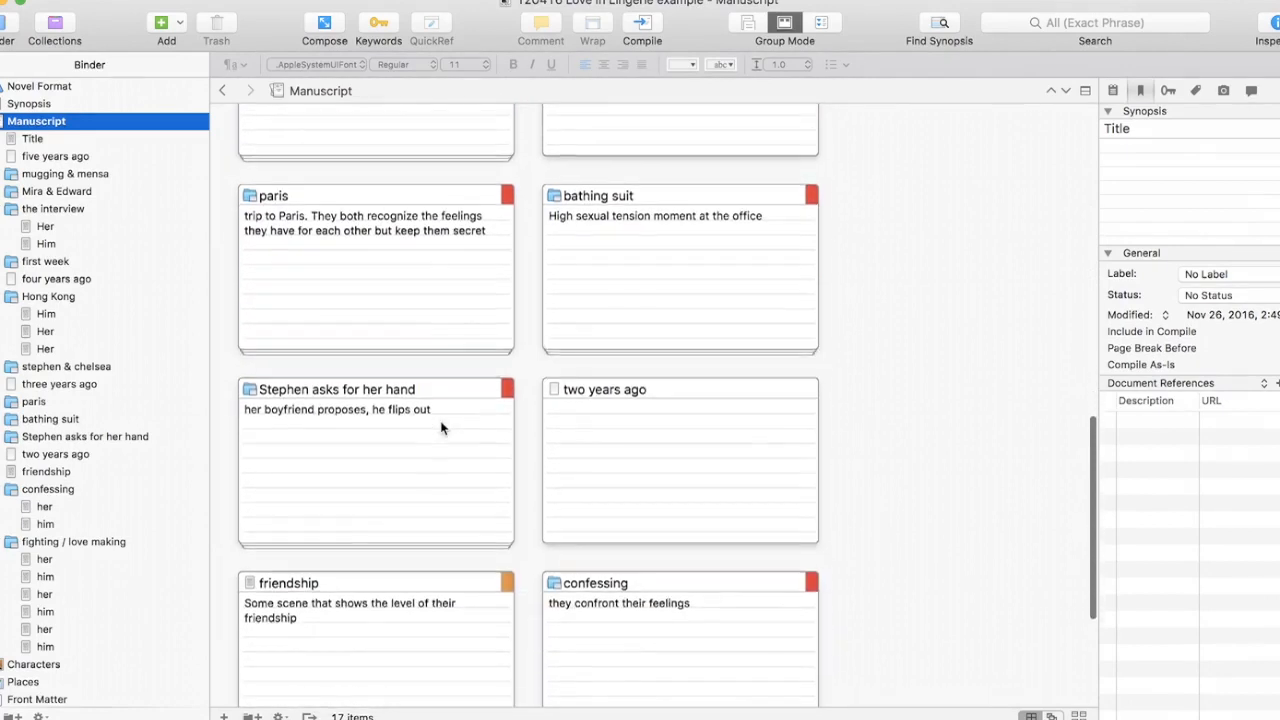
{"action": "scroll", "coordinate": [443, 428], "scroll_direction": "down", "scroll_amount": 1}
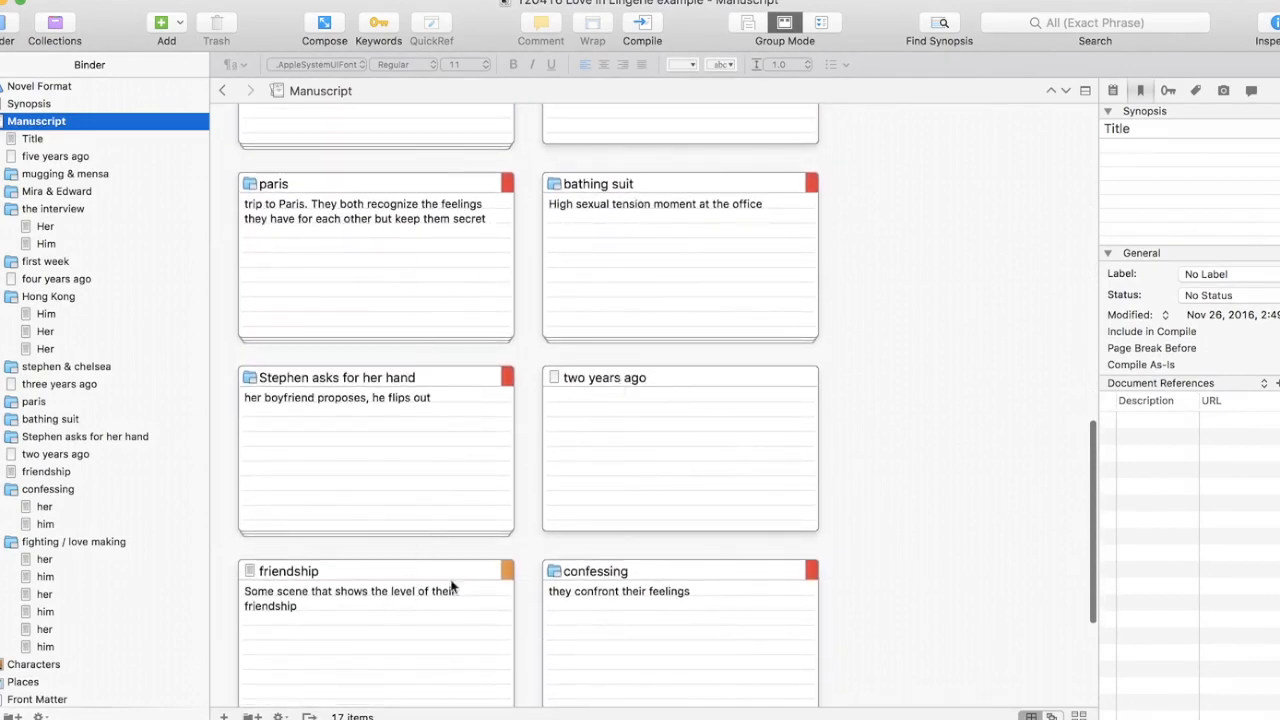
{"action": "scroll", "coordinate": [597, 302], "scroll_direction": "up", "scroll_amount": 8}
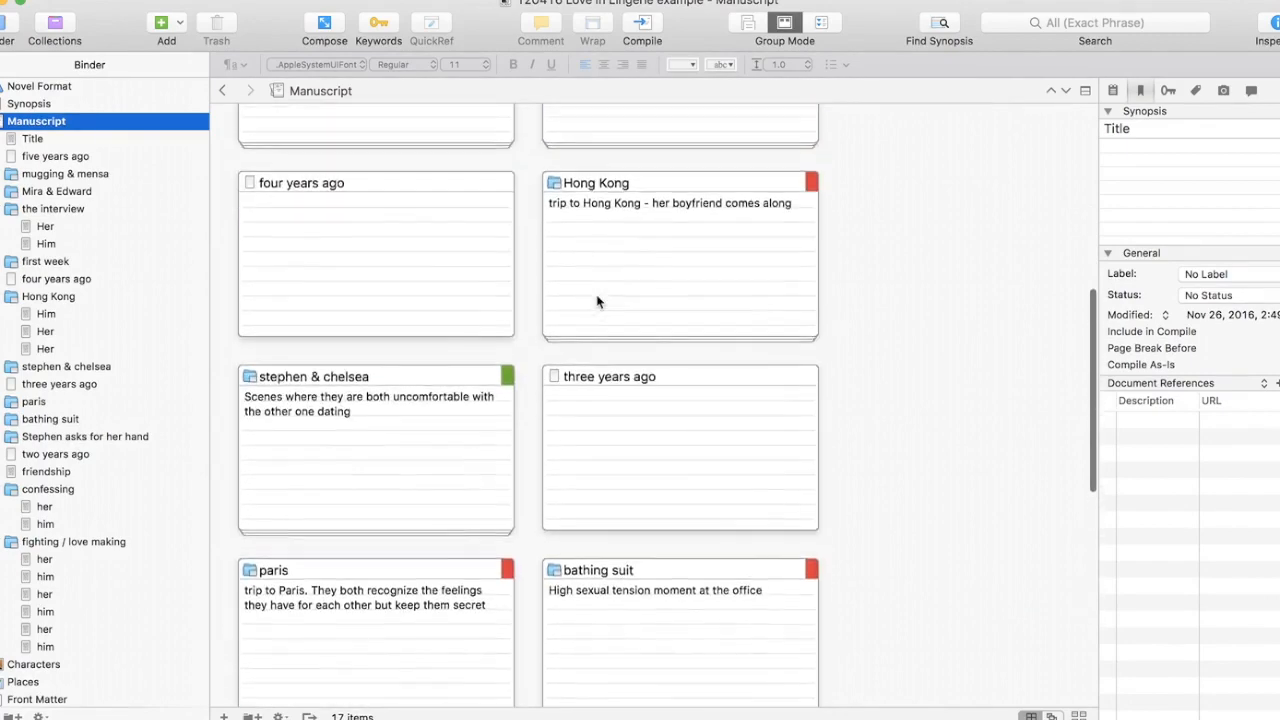
{"action": "scroll", "coordinate": [597, 302], "scroll_direction": "up", "scroll_amount": 12}
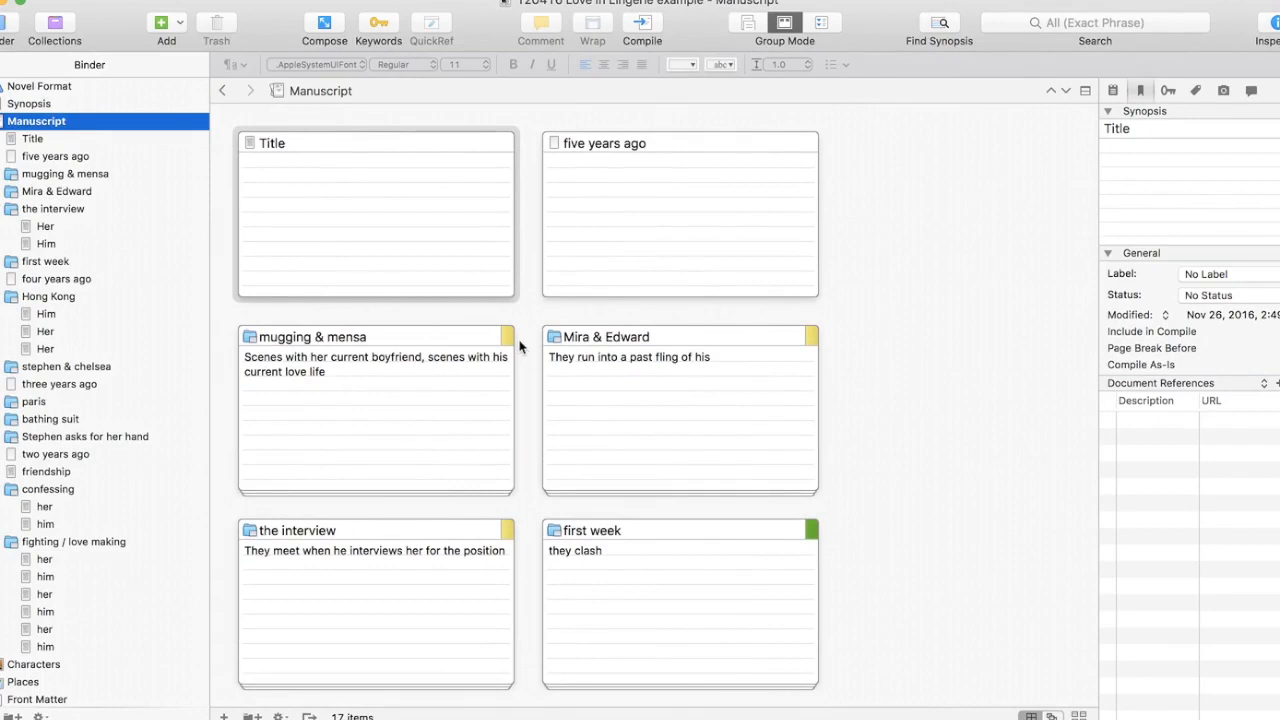
- Switch the Manuscript to the outline view and review the synopses of the Her and Him scenes under first week
{"action": "left_click", "coordinate": [821, 23]}
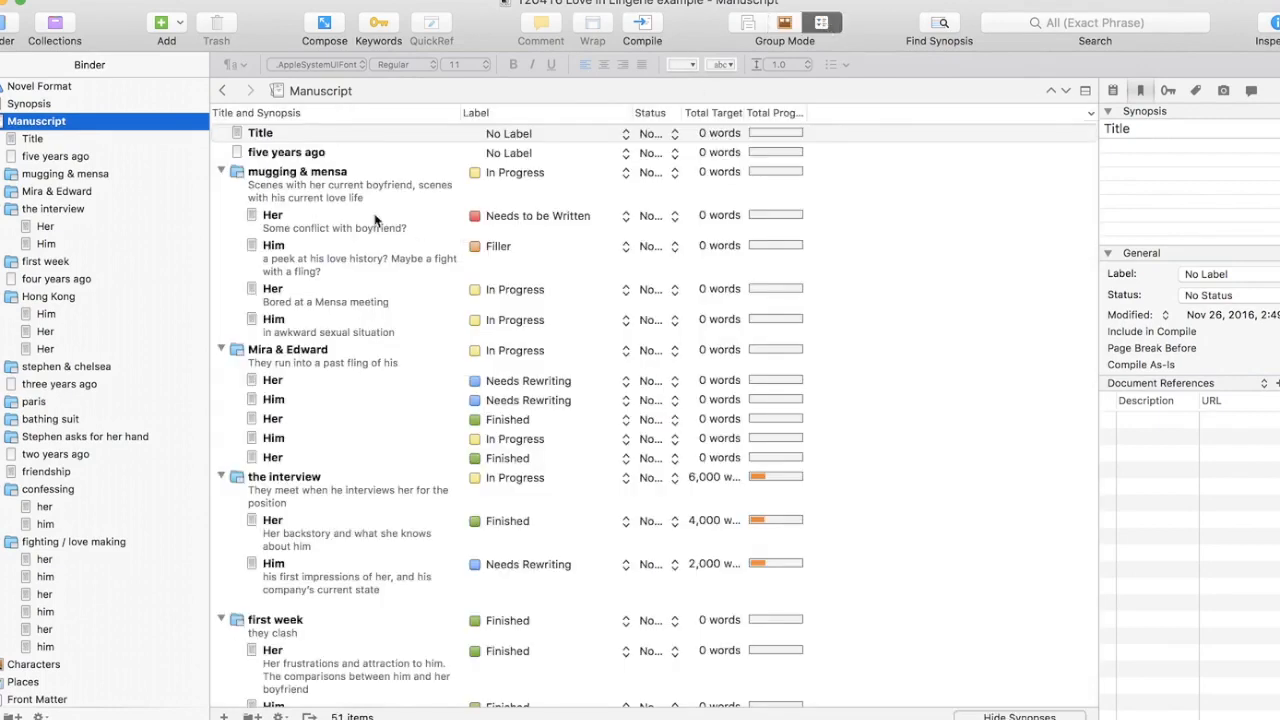
{"action": "scroll", "coordinate": [318, 430], "scroll_direction": "down", "scroll_amount": 5}
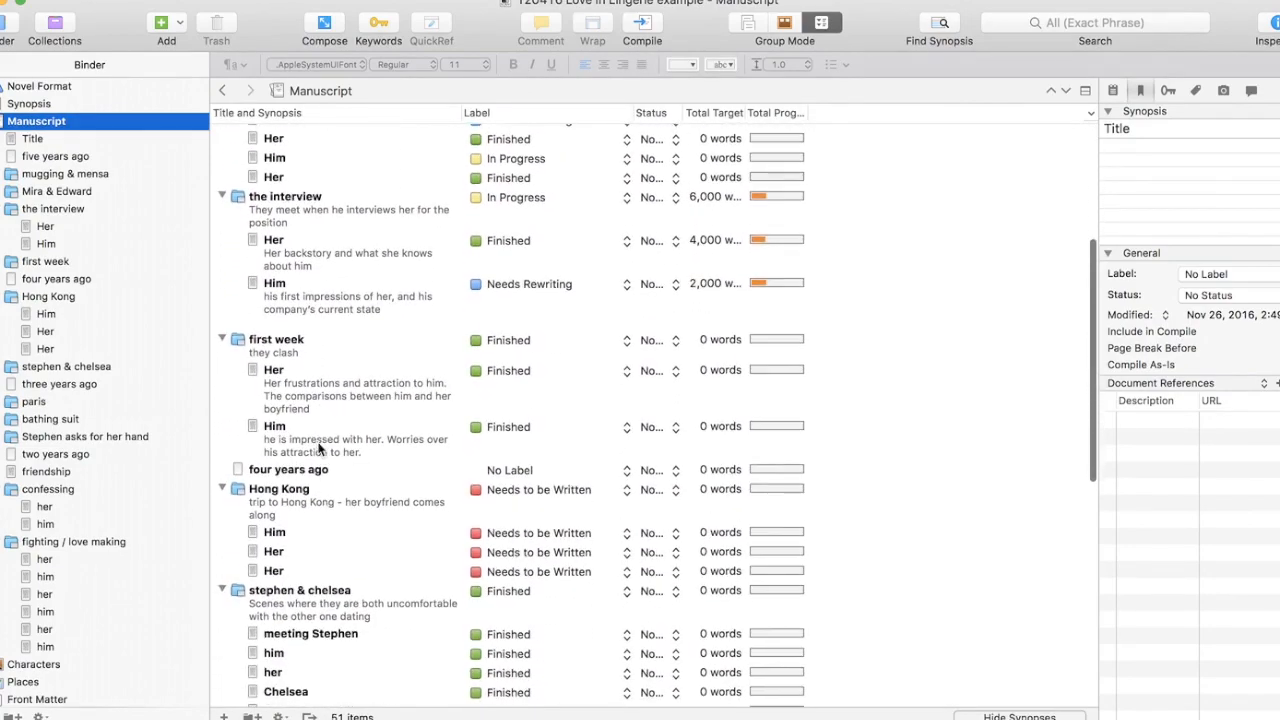
{"action": "left_click", "coordinate": [298, 390]}
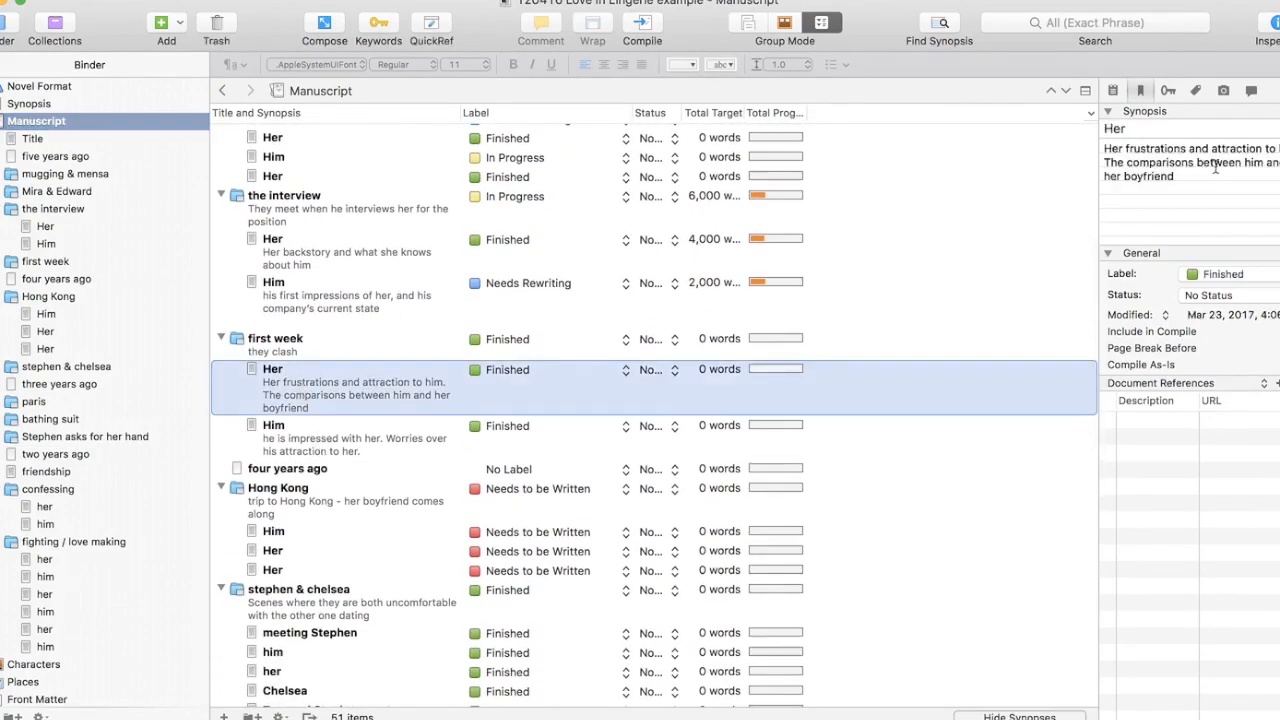
{"action": "left_click_drag", "start_coordinate": [1186, 180], "coordinate": [1107, 145]}
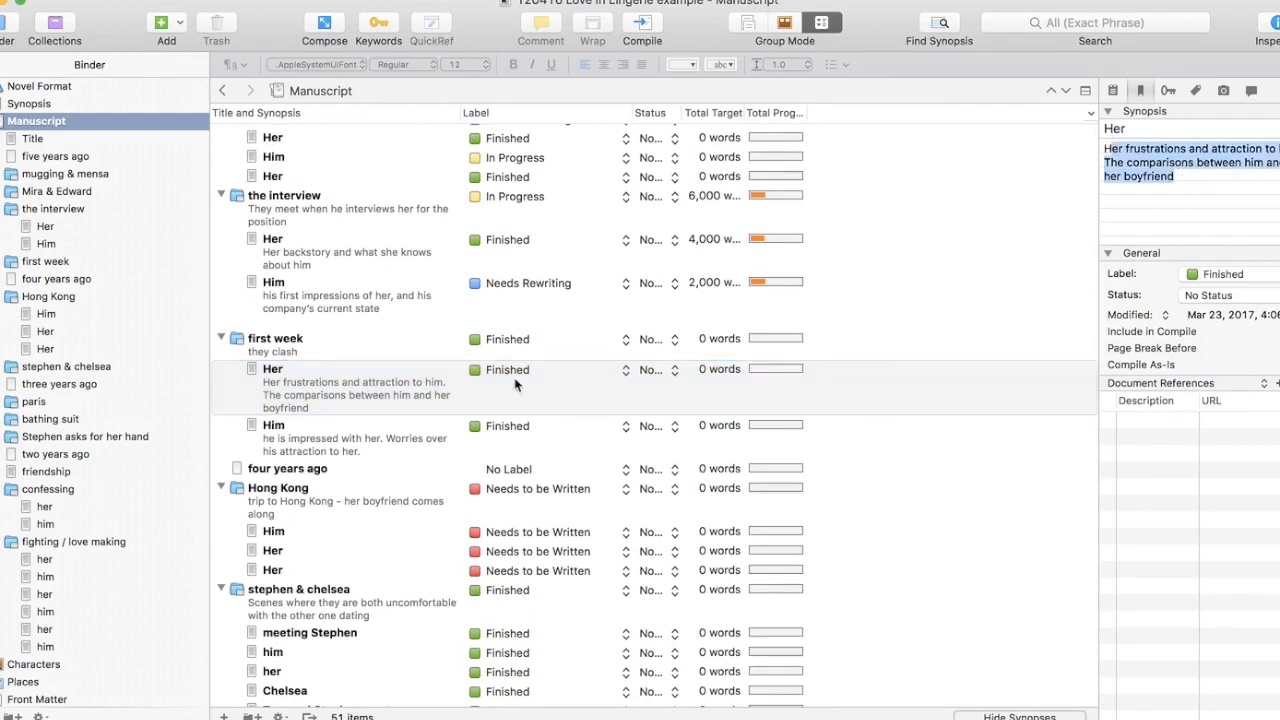
{"action": "left_click", "coordinate": [354, 452]}
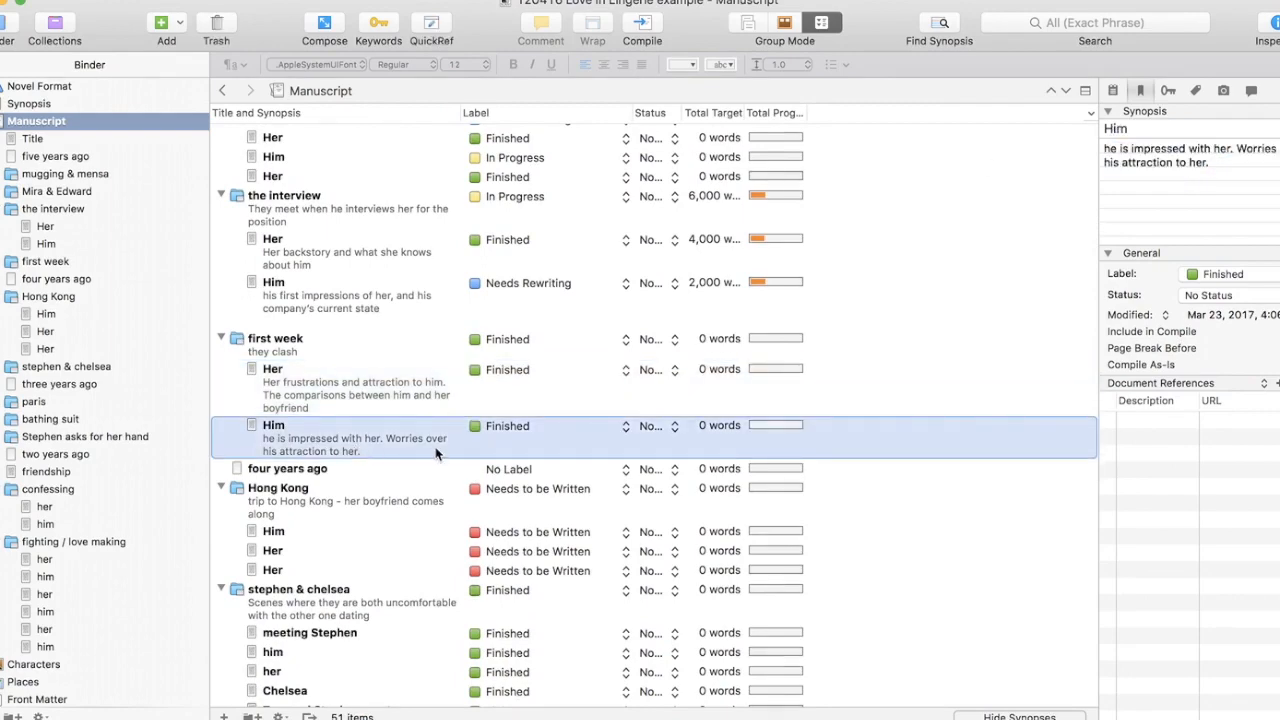
- Enter the synopsis "the flight to Hong Kong." for the Him scene in the Hong Kong folder
{"action": "scroll", "coordinate": [397, 528], "scroll_direction": "down", "scroll_amount": 4}
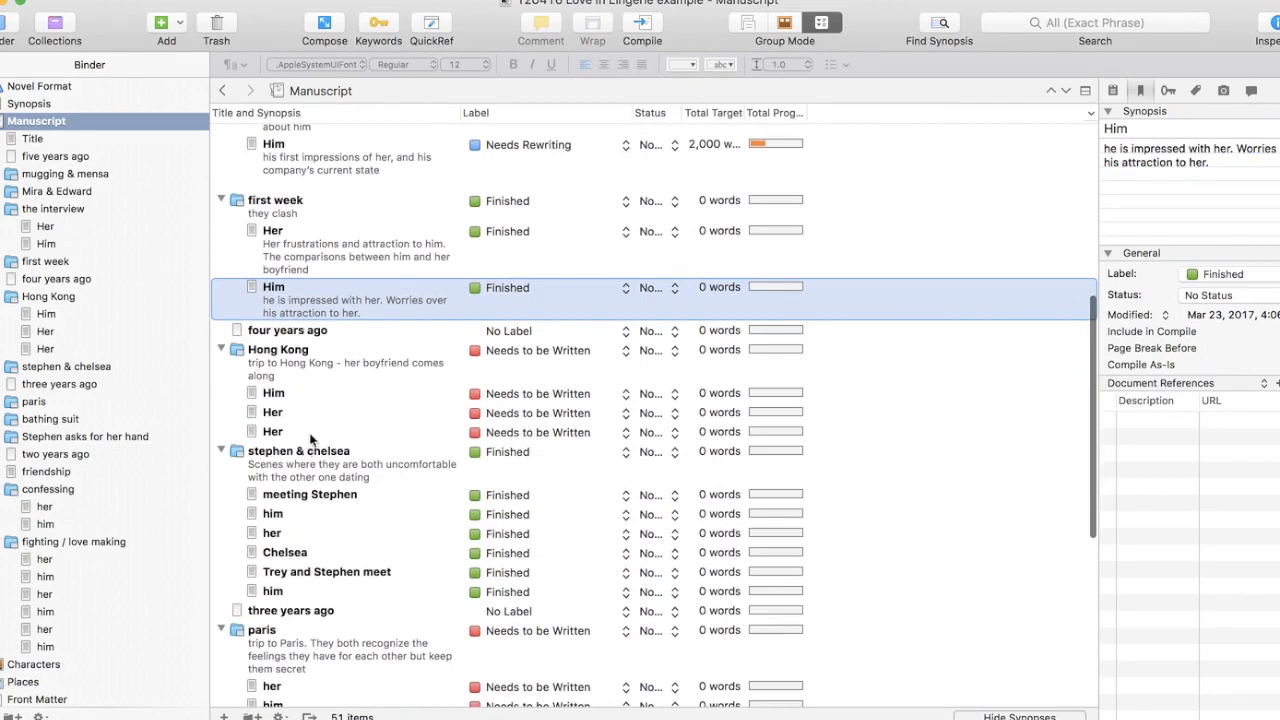
{"action": "left_click", "coordinate": [287, 398]}
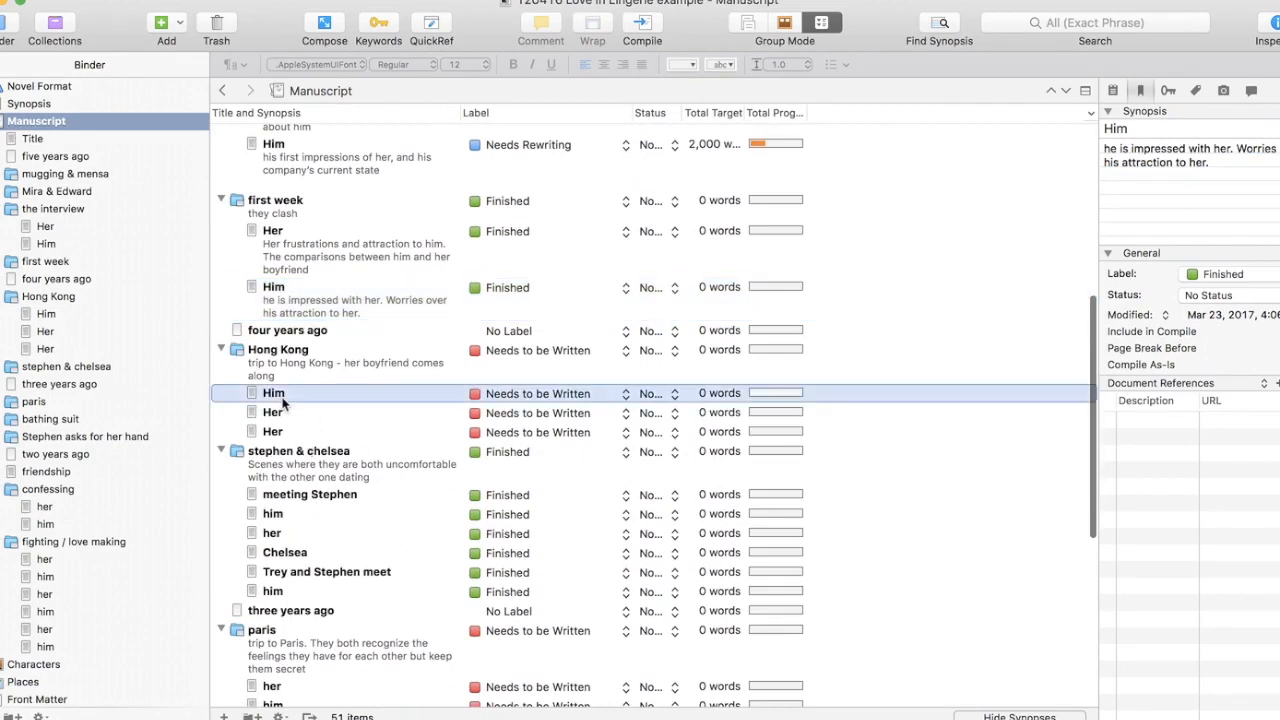
{"action": "left_click", "coordinate": [1223, 147]}
{"action": "type", "text": "the f"}
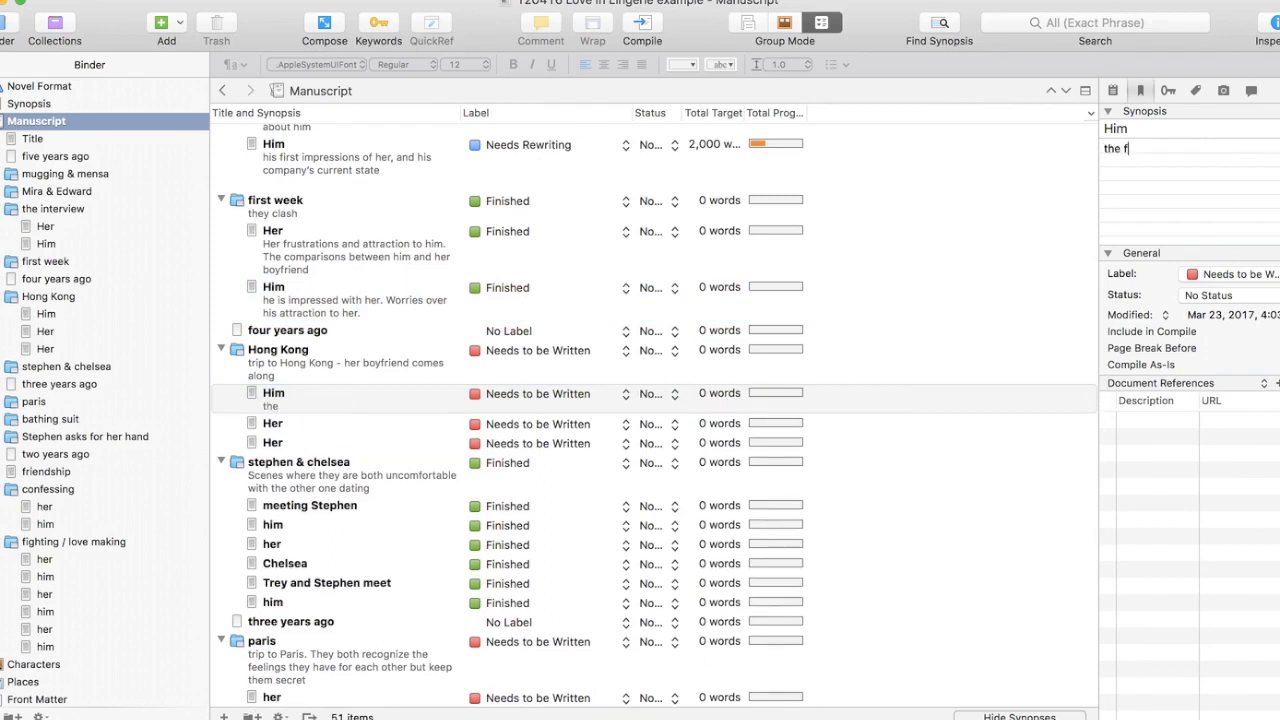
{"action": "type", "text": "light to hong Kong."}
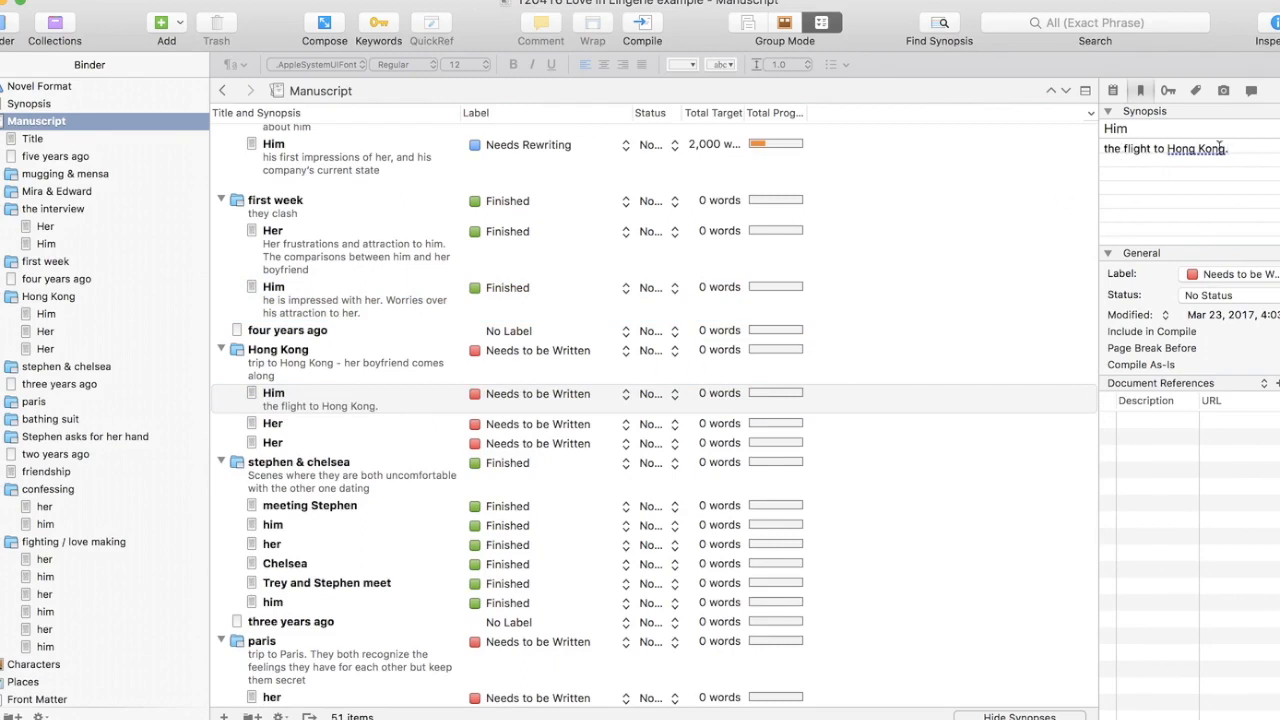
{"action": "left_click", "coordinate": [325, 400]}
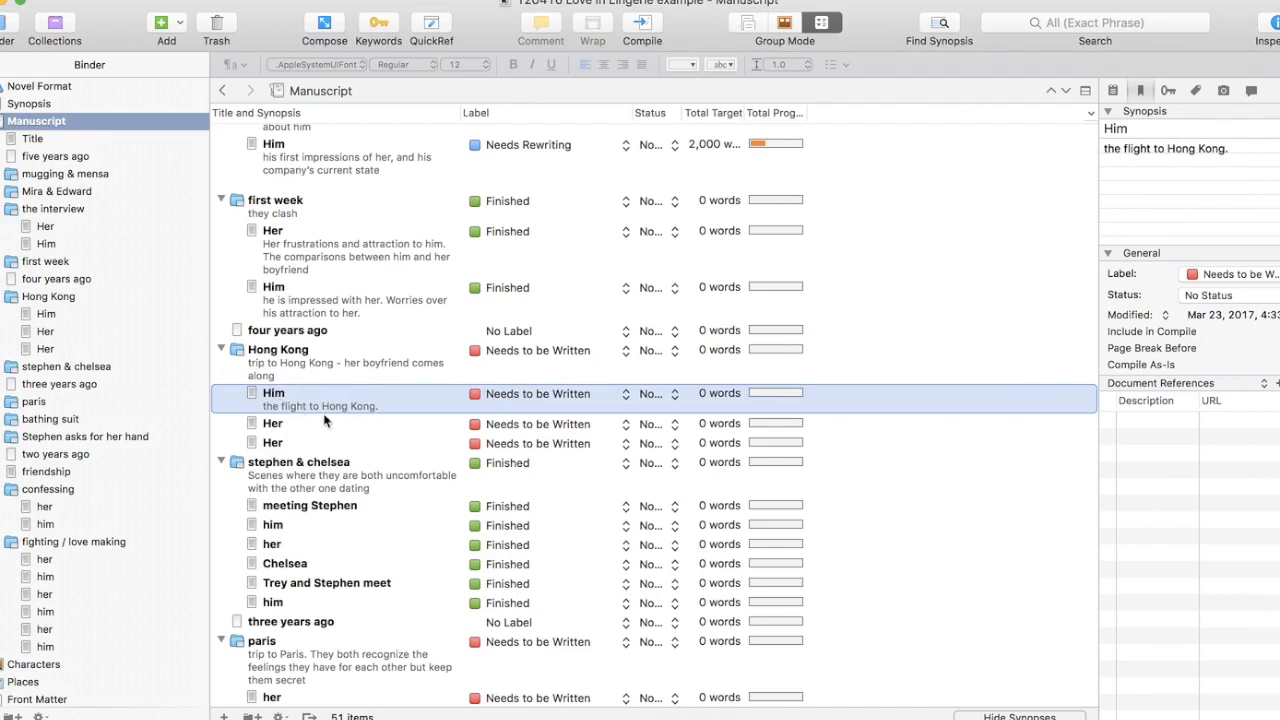
- Check the Her scenes under Hong Kong and review the synopses and labels throughout the Manuscript outline
{"action": "left_click", "coordinate": [325, 427]}
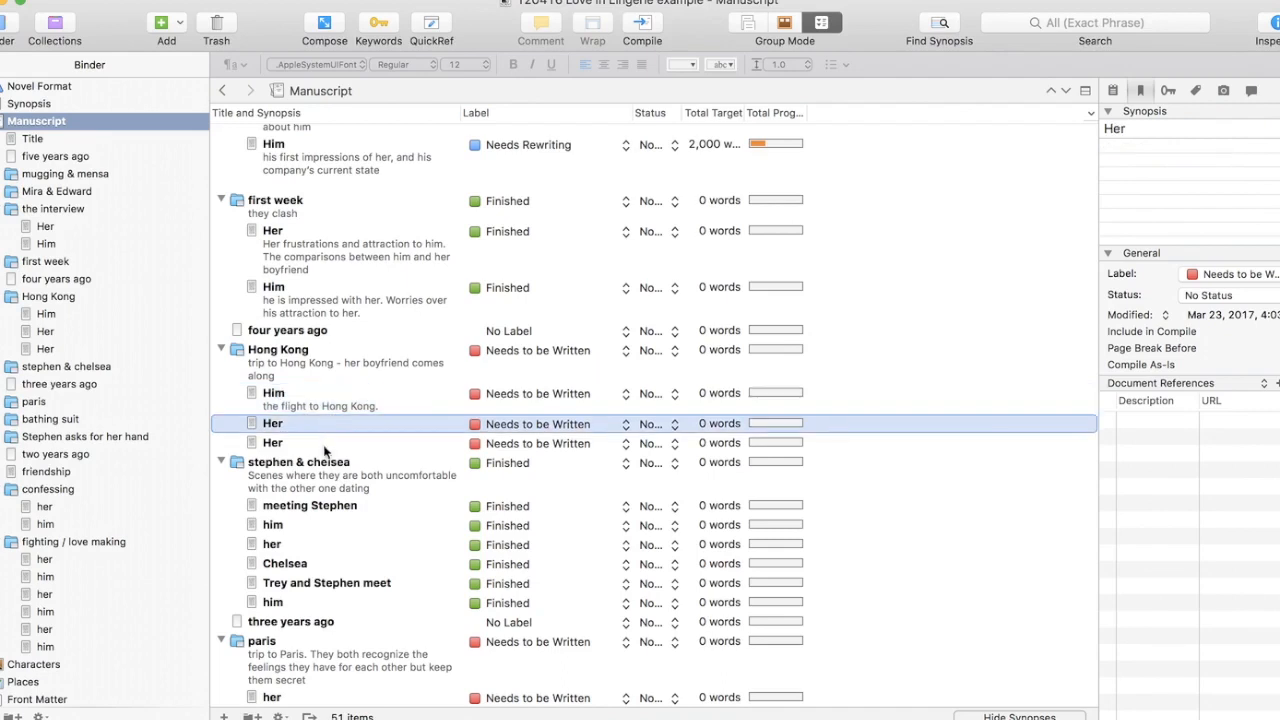
{"action": "left_click", "coordinate": [325, 446]}
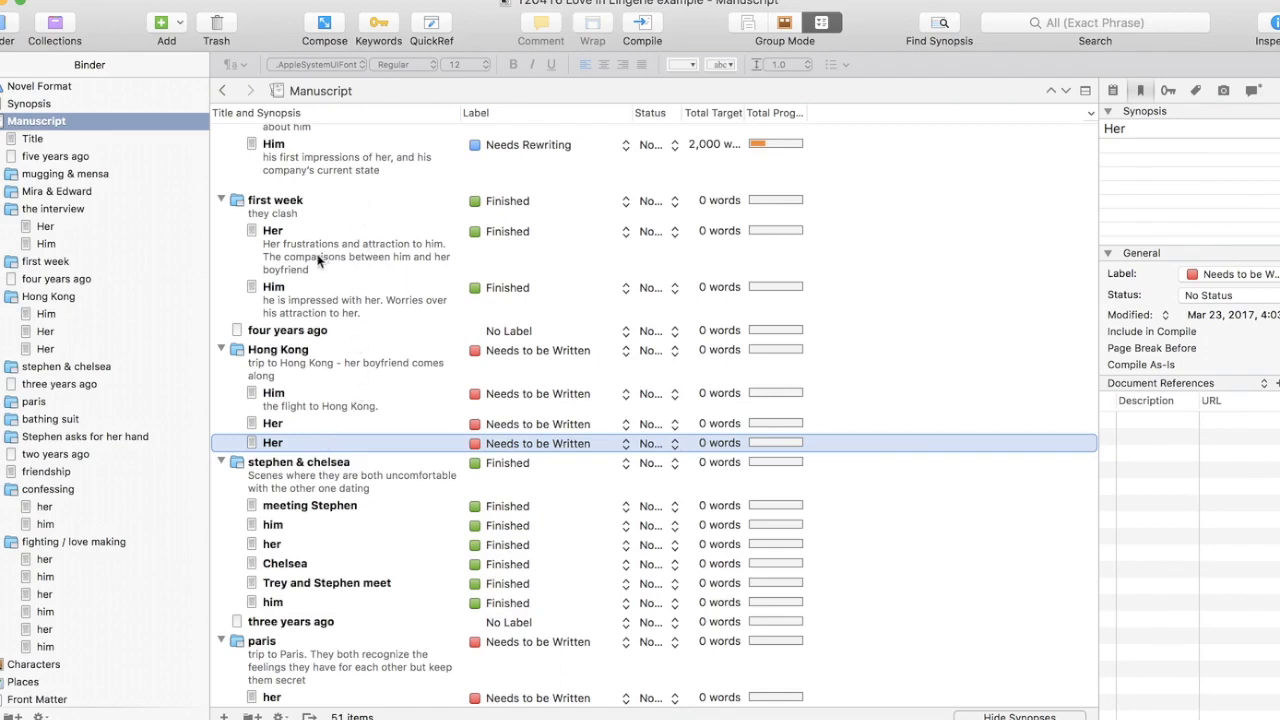
{"action": "mouse_move", "coordinate": [340, 313]}
{"action": "scroll", "coordinate": [527, 510], "scroll_direction": "down", "scroll_amount": 3}
{"action": "scroll", "coordinate": [527, 510], "scroll_direction": "down", "scroll_amount": 5}
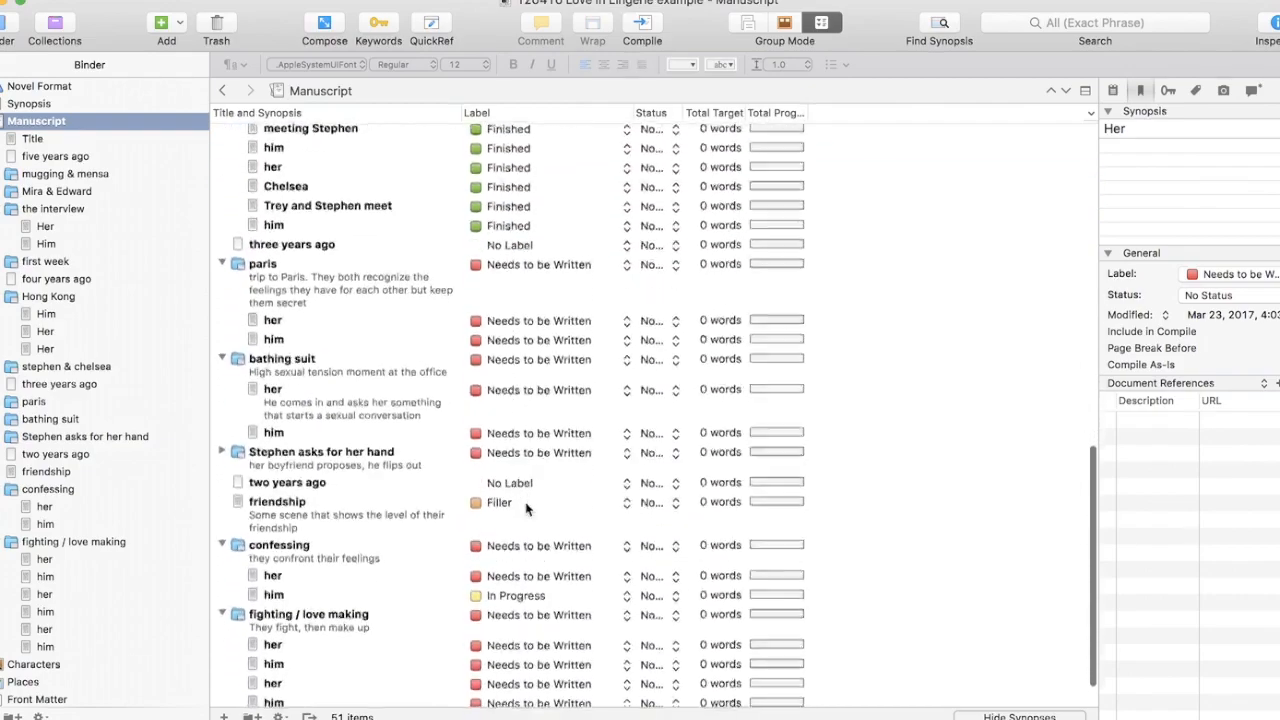
{"action": "scroll", "coordinate": [530, 255], "scroll_direction": "up", "scroll_amount": 6}
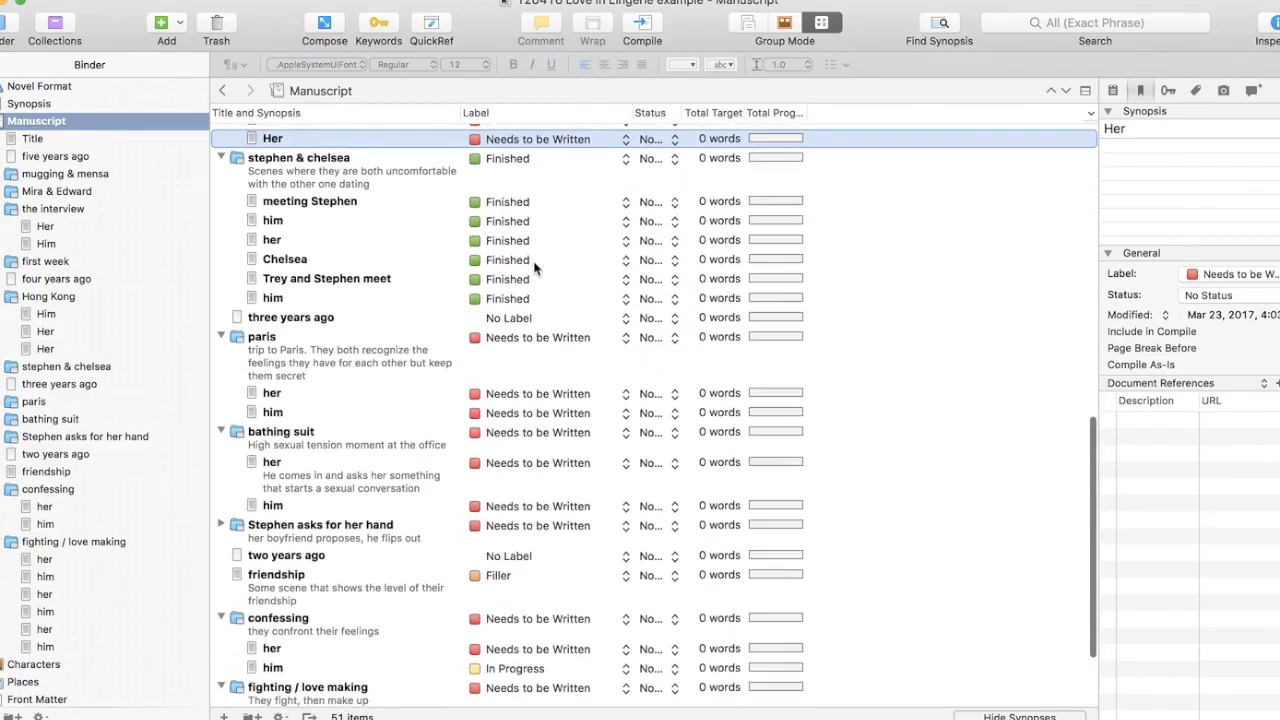
{"action": "scroll", "coordinate": [530, 260], "scroll_direction": "up", "scroll_amount": 5}
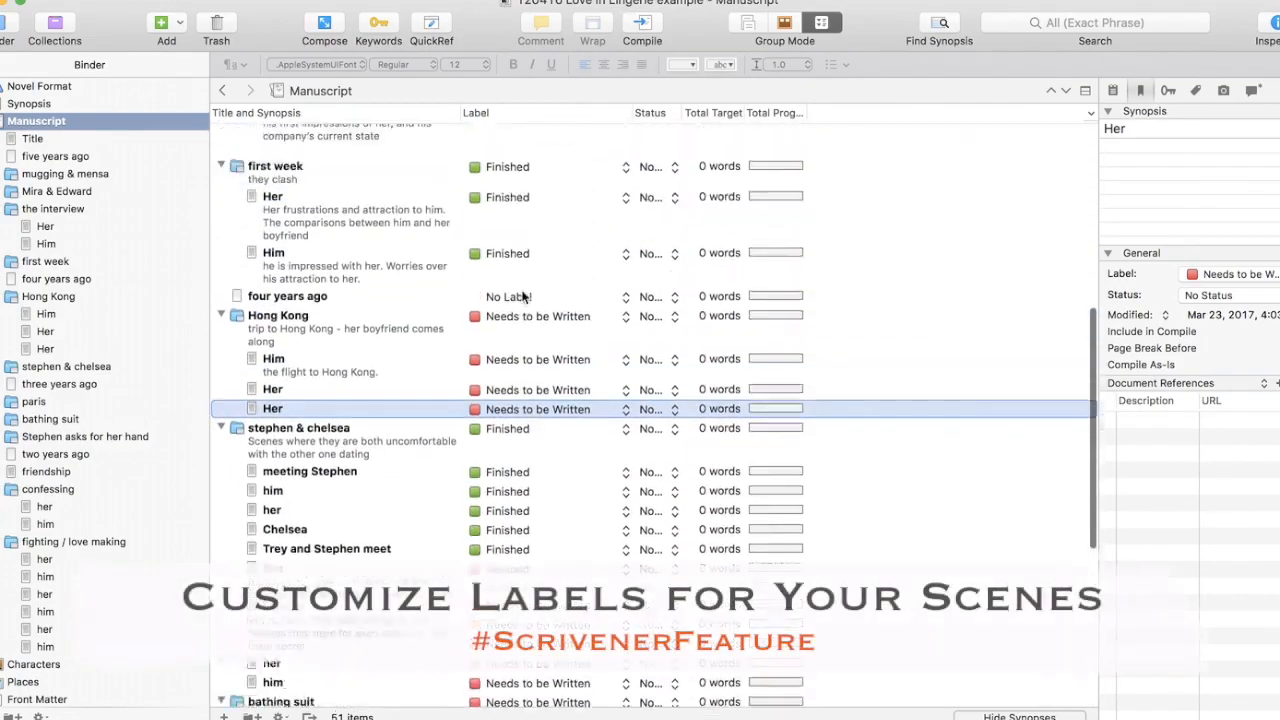
{"action": "scroll", "coordinate": [506, 203], "scroll_direction": "up", "scroll_amount": 2}
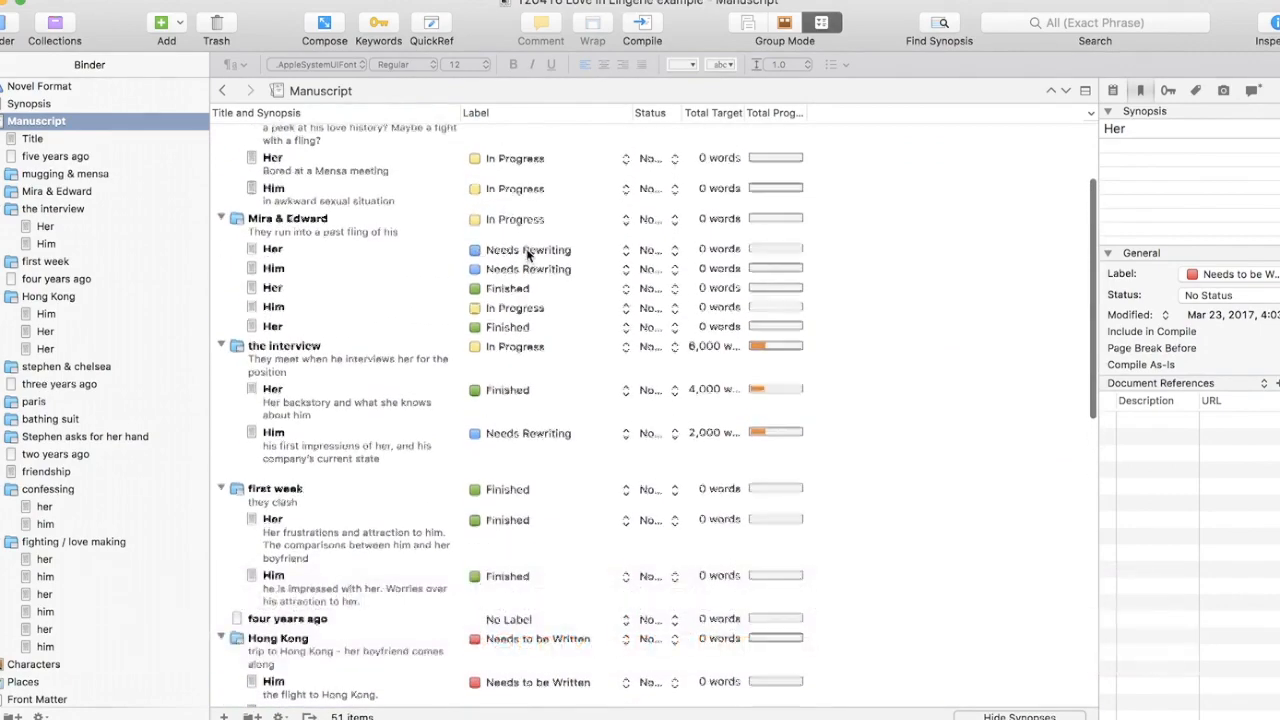
{"action": "scroll", "coordinate": [530, 255], "scroll_direction": "up", "scroll_amount": 3}
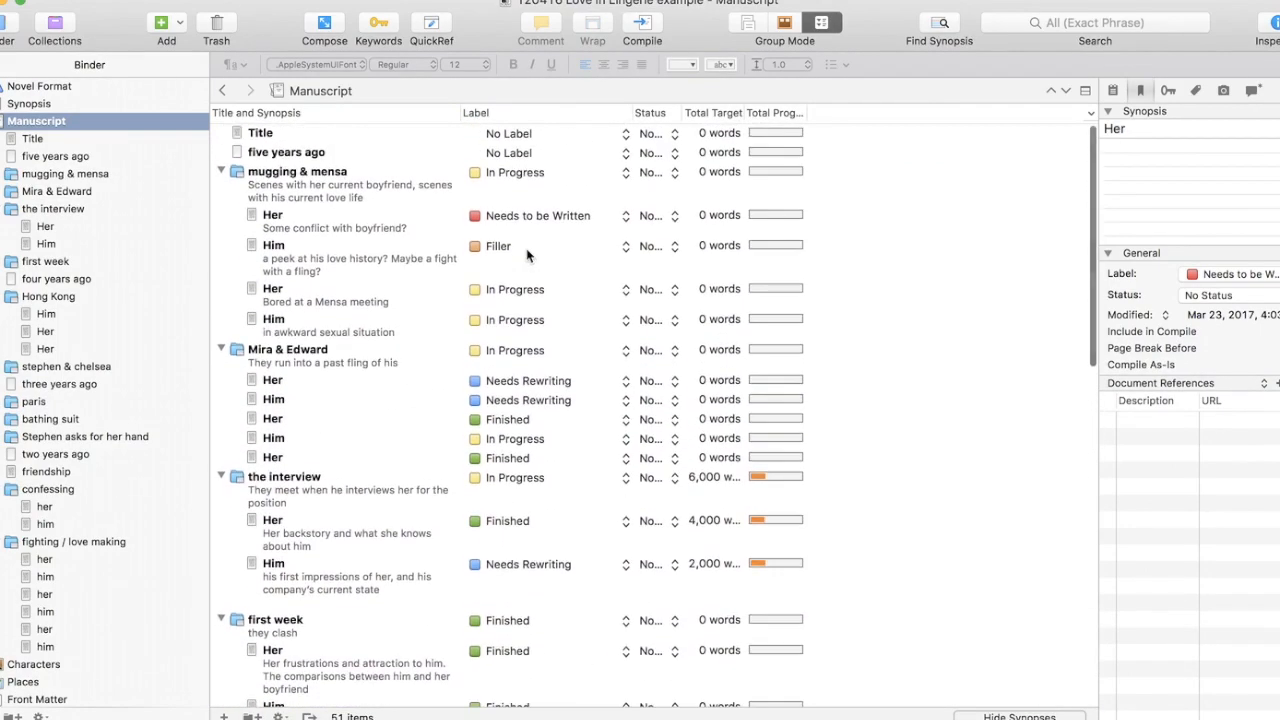
- Open the label list for editing from the first Her scene under mugging & mensa, review it and accept the settings
{"action": "left_click", "coordinate": [506, 214]}
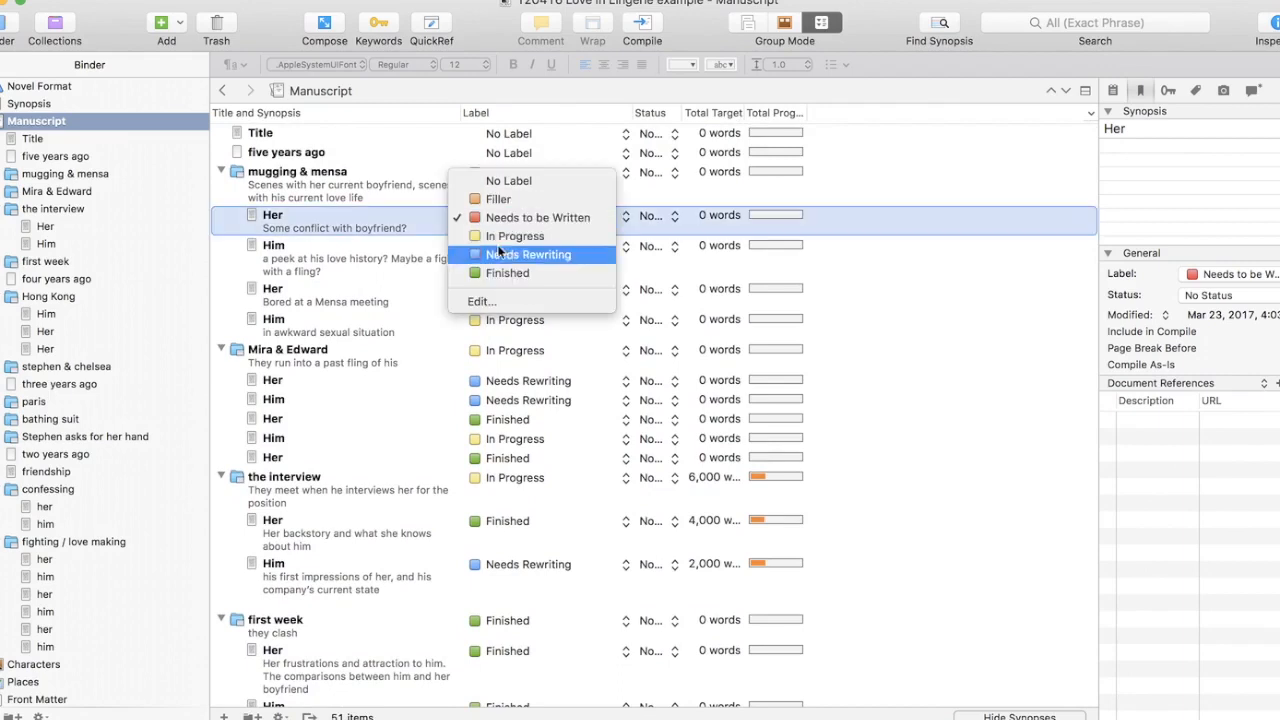
{"action": "left_click", "coordinate": [489, 300]}
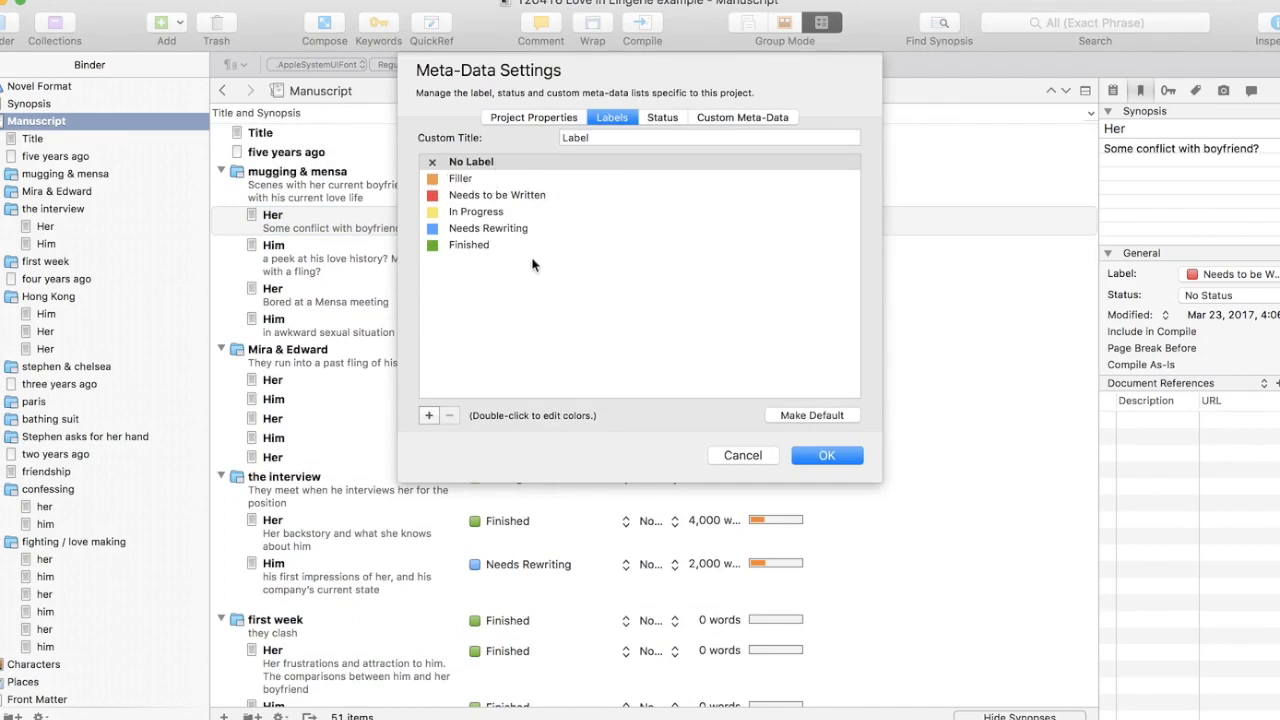
{"action": "left_click", "coordinate": [830, 456]}
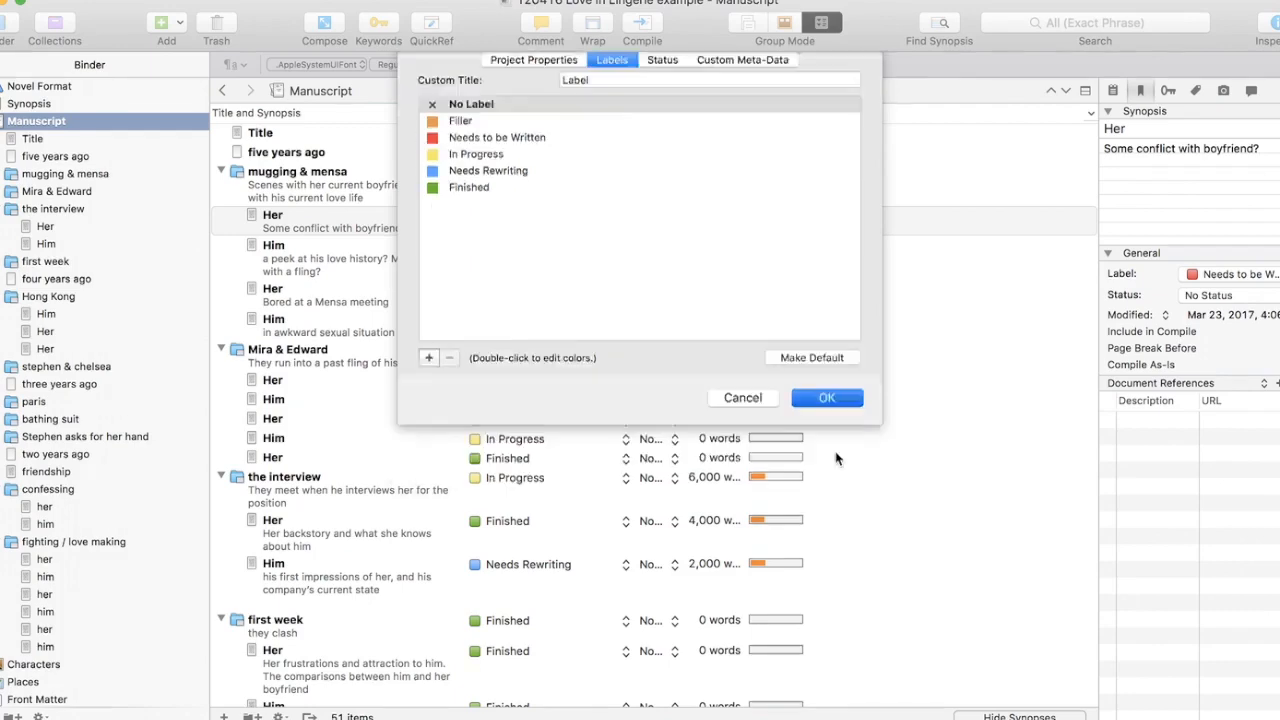
- View the Synopsis document, return to the Manuscript outline and look through the binder's folders down to the Research items
{"action": "left_click", "coordinate": [46, 103]}
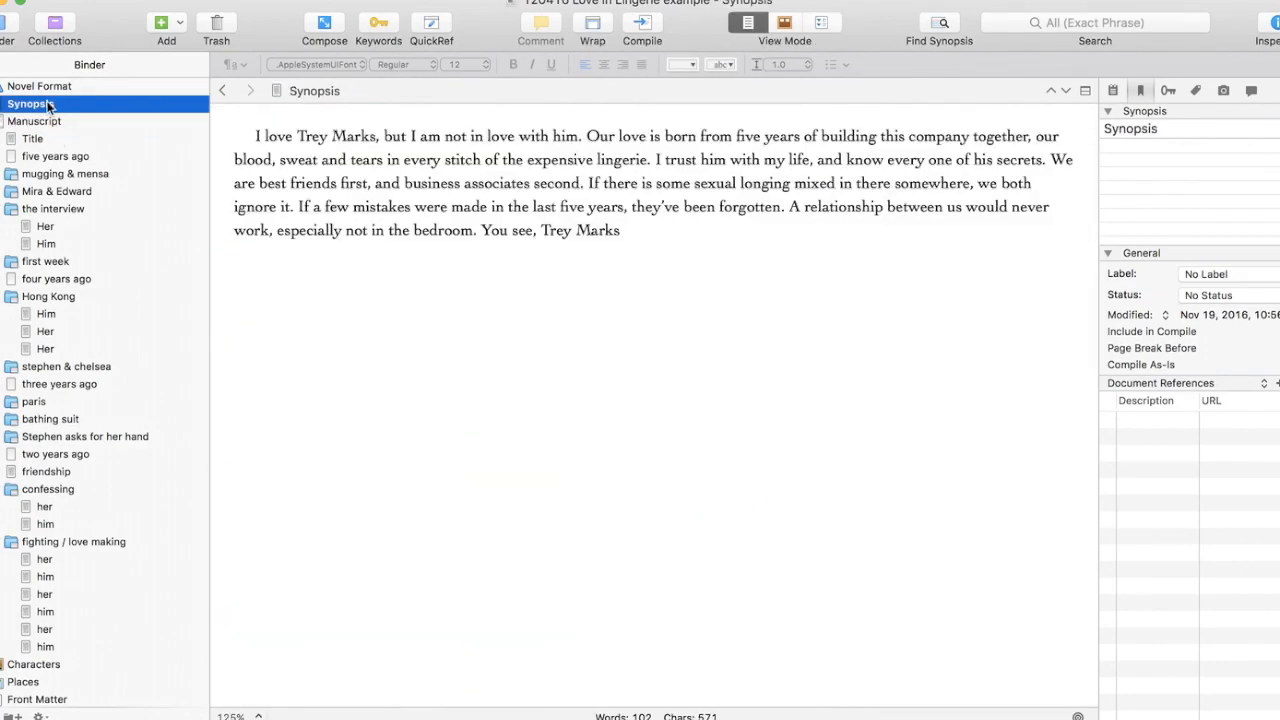
{"action": "left_click", "coordinate": [52, 121]}
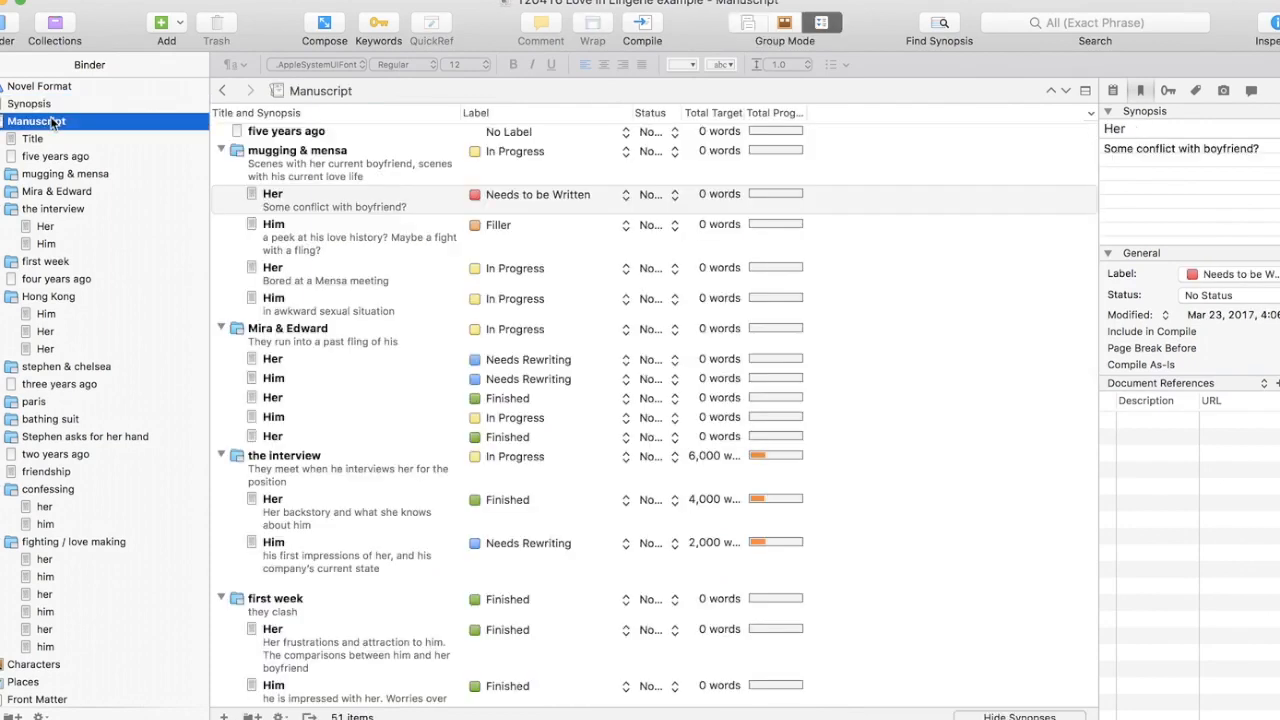
{"action": "scroll", "coordinate": [71, 405], "scroll_direction": "down", "scroll_amount": 3}
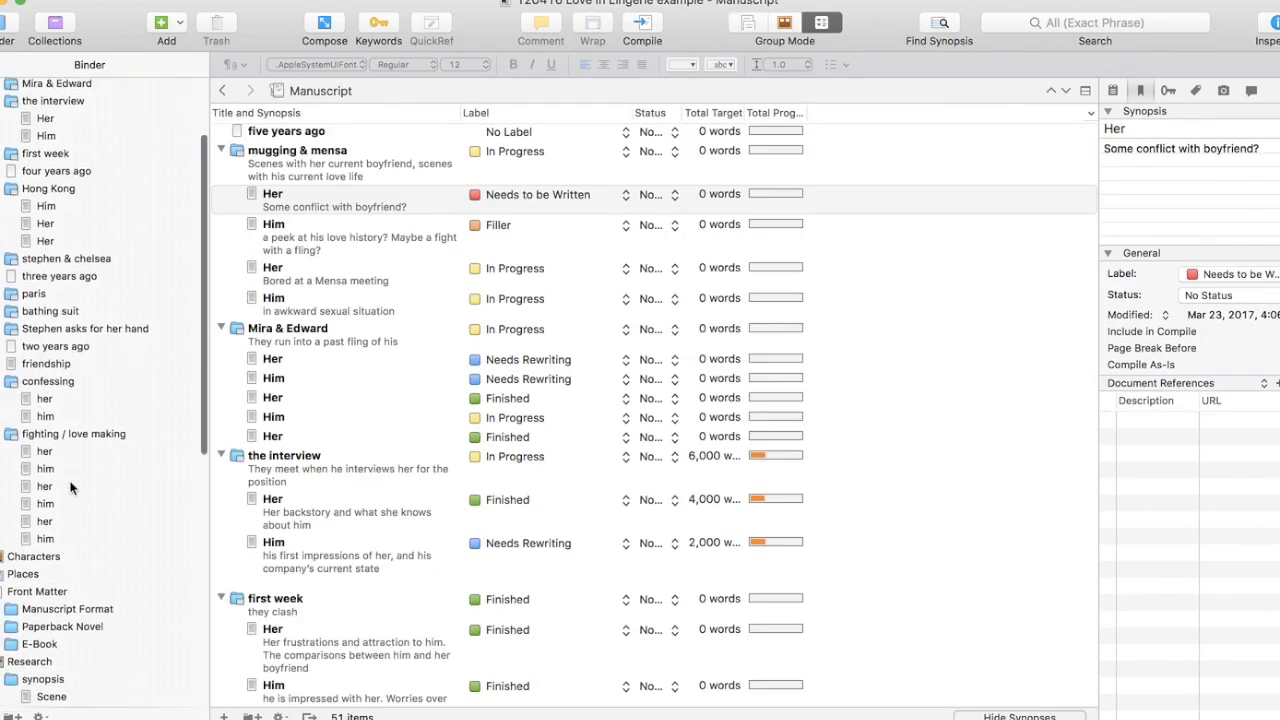
{"action": "scroll", "coordinate": [72, 548], "scroll_direction": "down", "scroll_amount": 4}
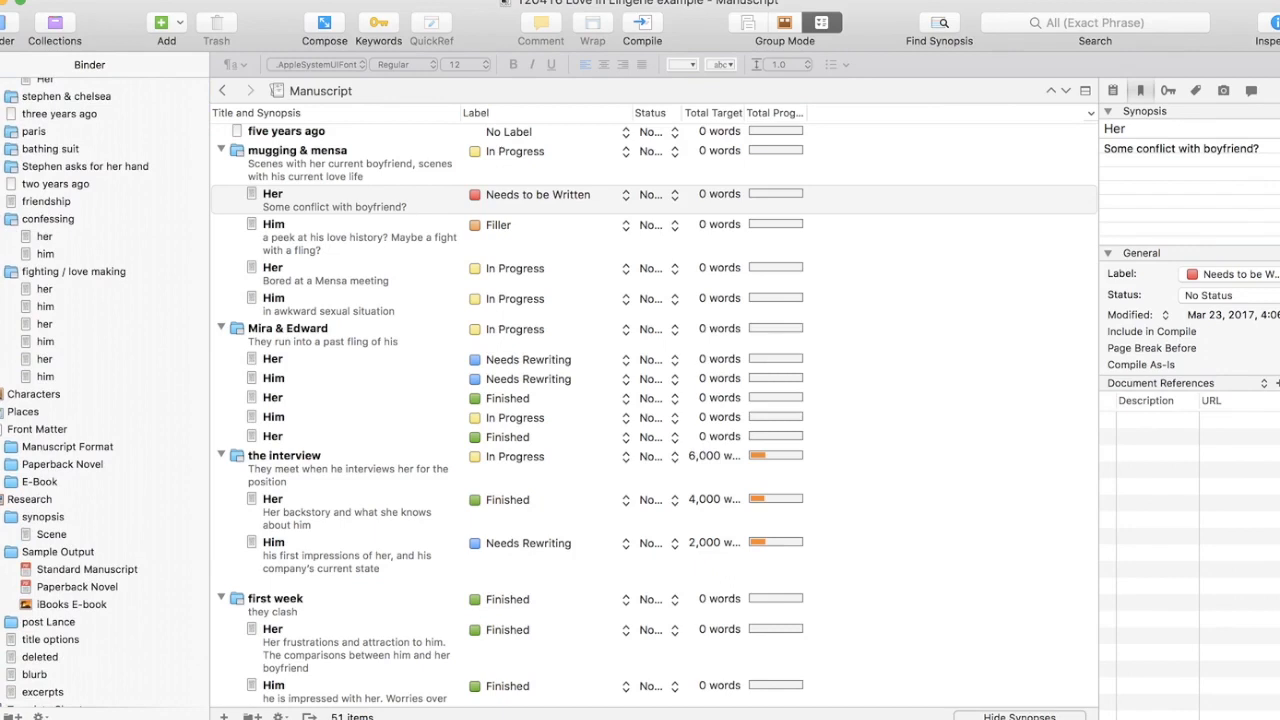
{"action": "scroll", "coordinate": [107, 290], "scroll_direction": "up", "scroll_amount": 4}
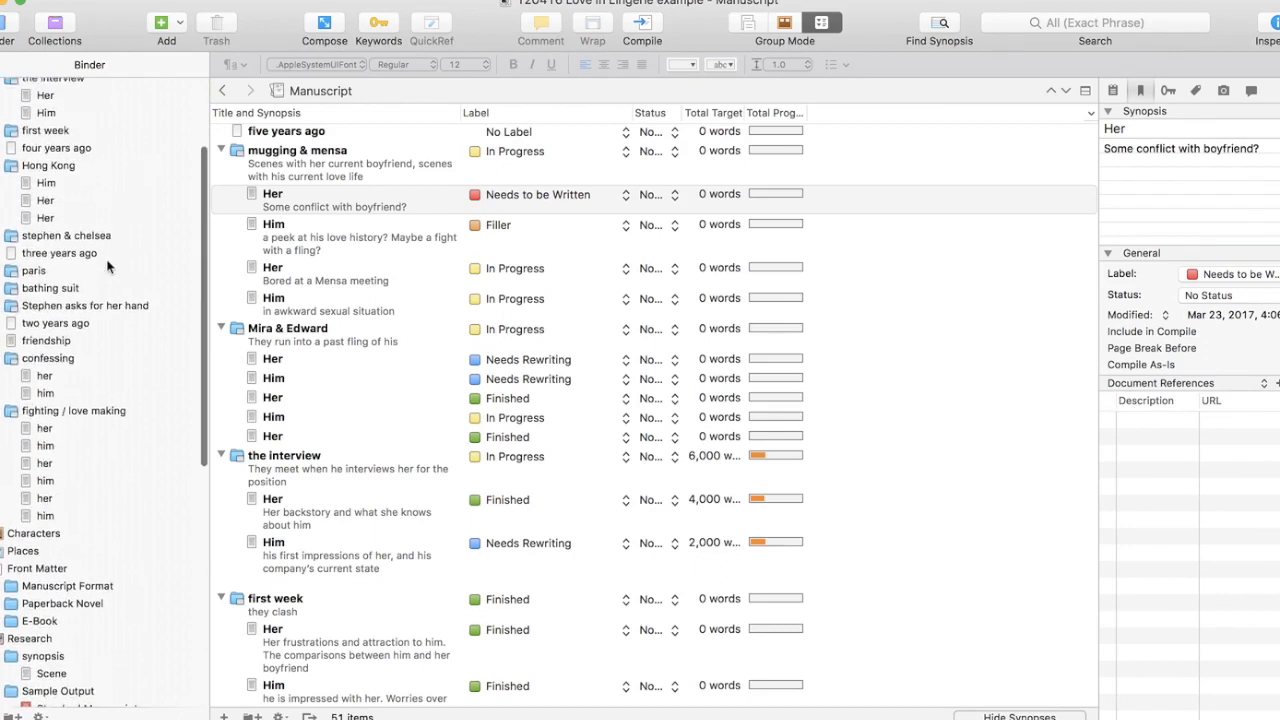
- Move the Hong Kong folder to the Trash and recover it from there into the binder
{"action": "left_click", "coordinate": [100, 195]}
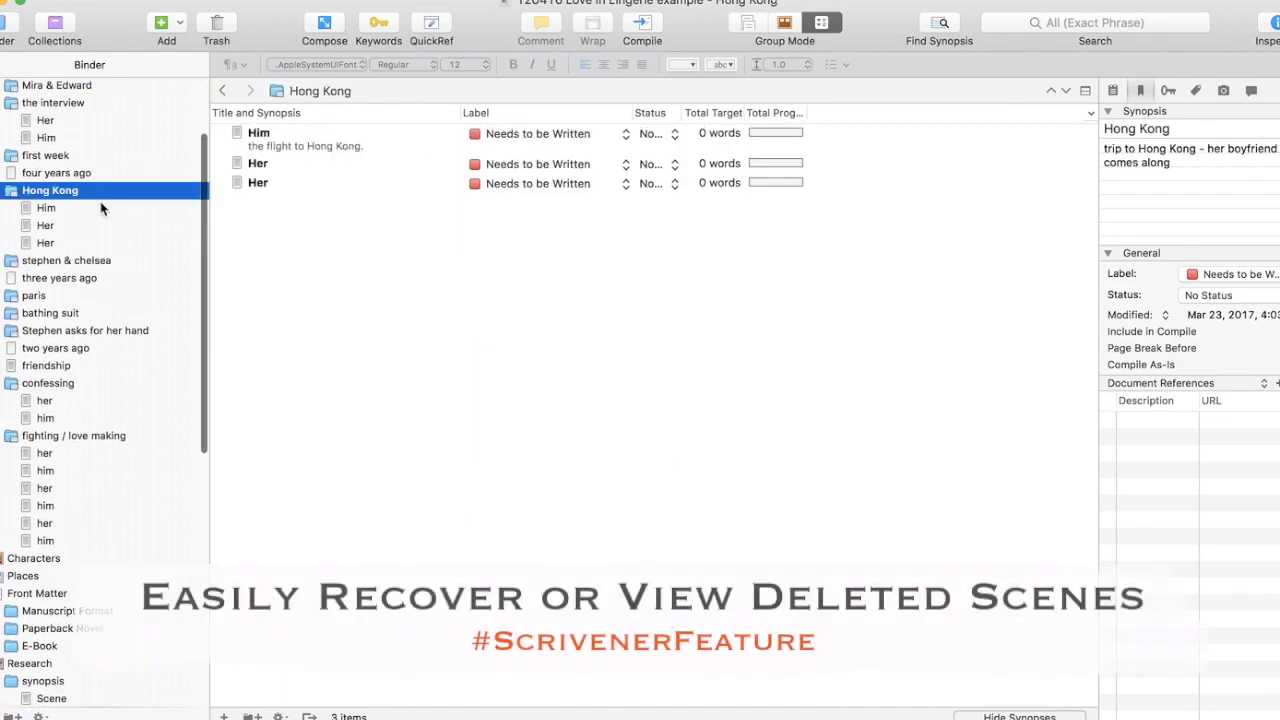
{"action": "left_click", "coordinate": [218, 28]}
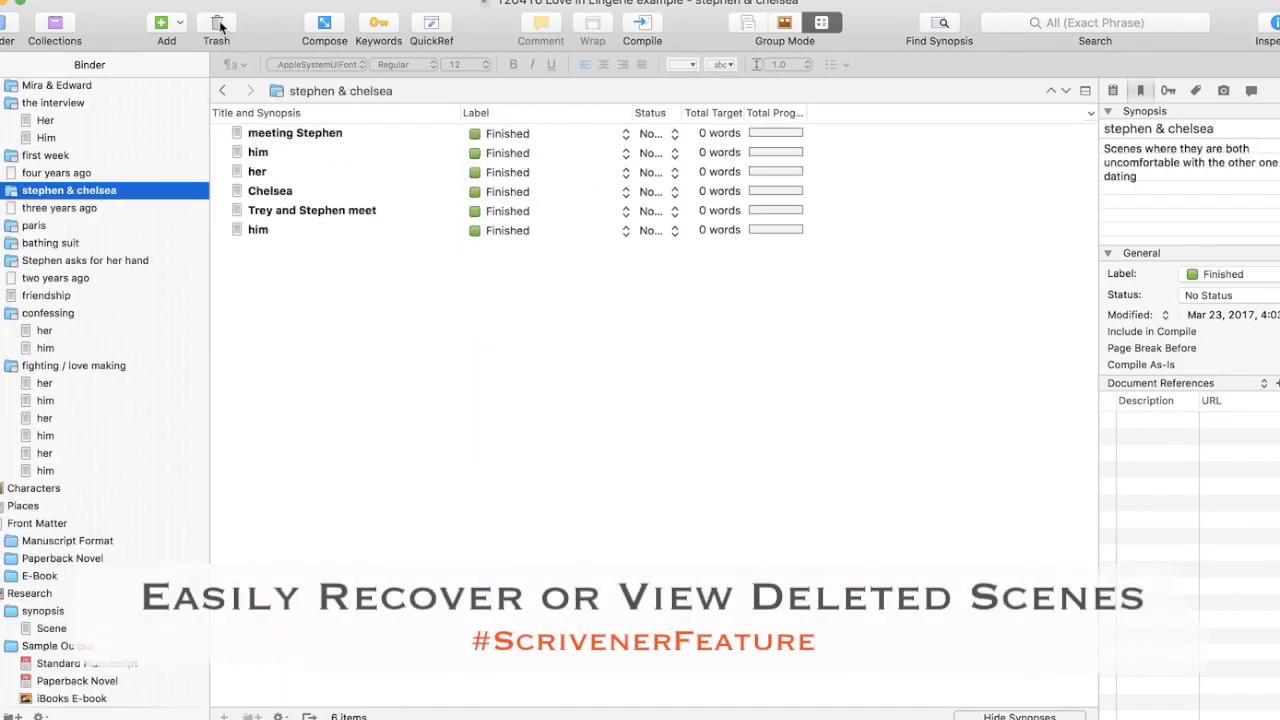
{"action": "scroll", "coordinate": [156, 410], "scroll_direction": "down", "scroll_amount": 10}
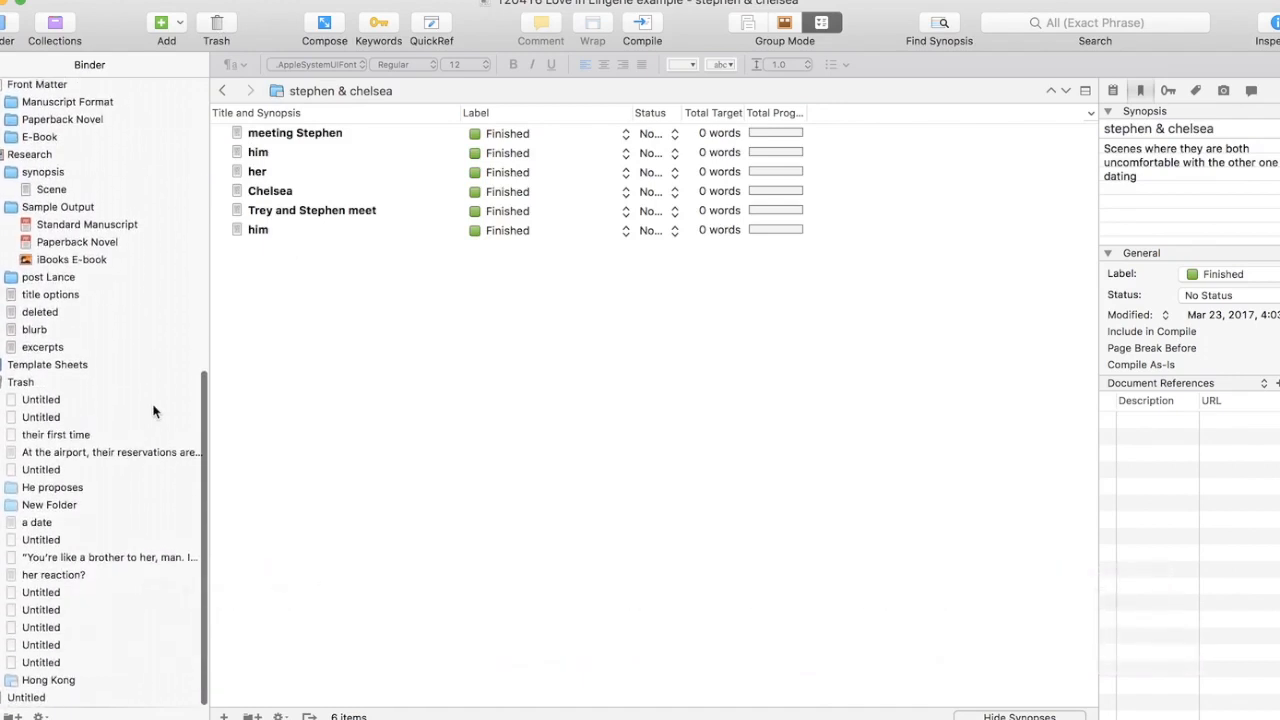
{"action": "left_click", "coordinate": [29, 684]}
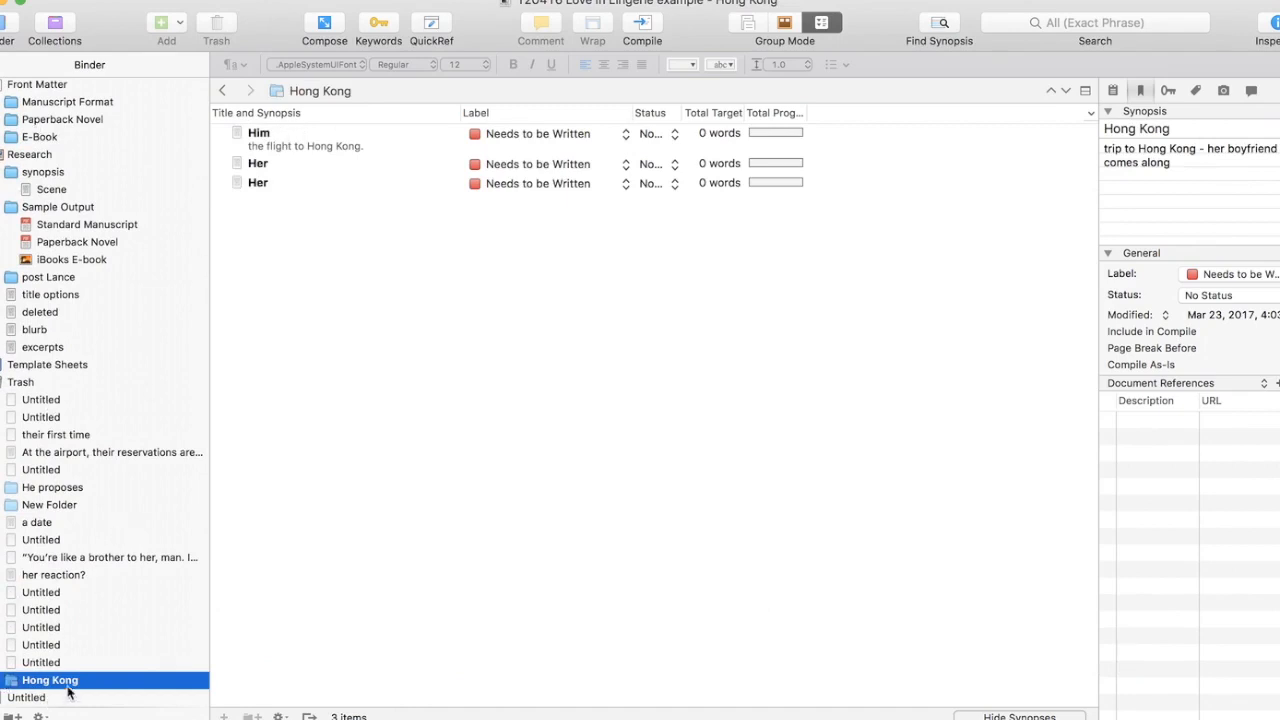
{"action": "left_click_drag", "start_coordinate": [62, 682], "coordinate": [14, 258]}
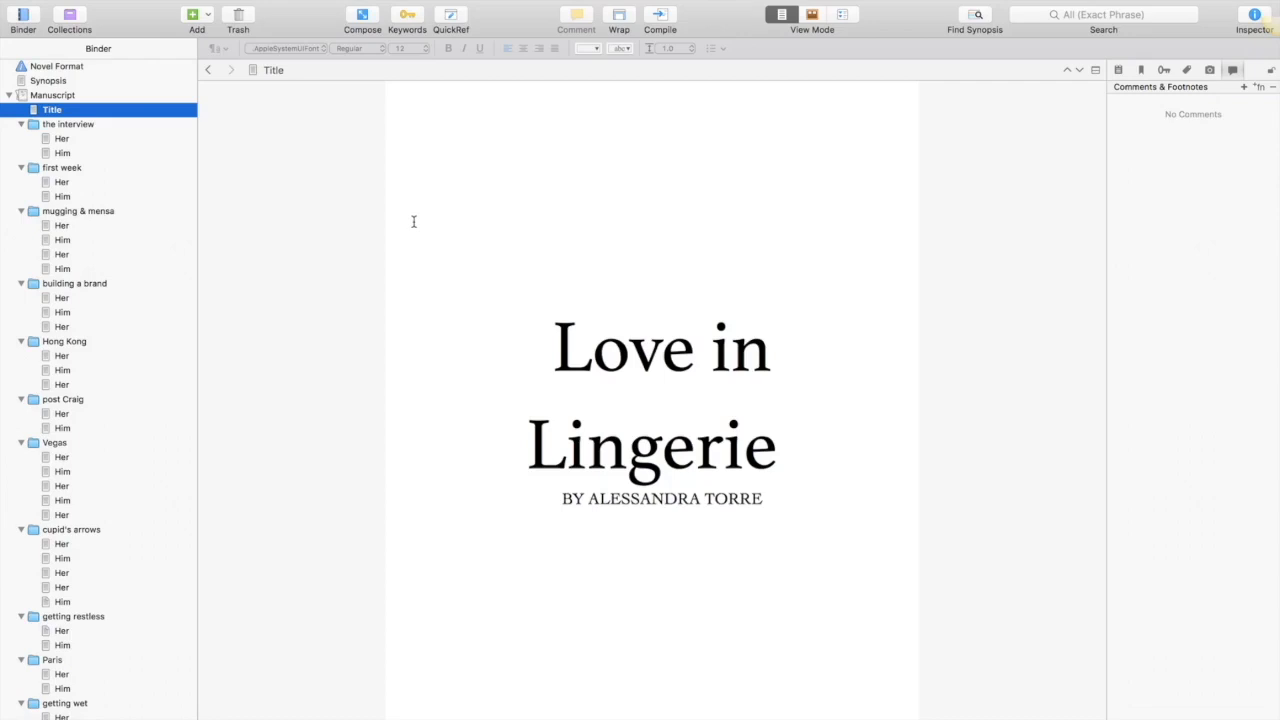
- Take a snapshot of the Title document in the Love in Lingerie rewrite project
{"action": "scroll", "coordinate": [90, 434], "scroll_direction": "down", "scroll_amount": 5}
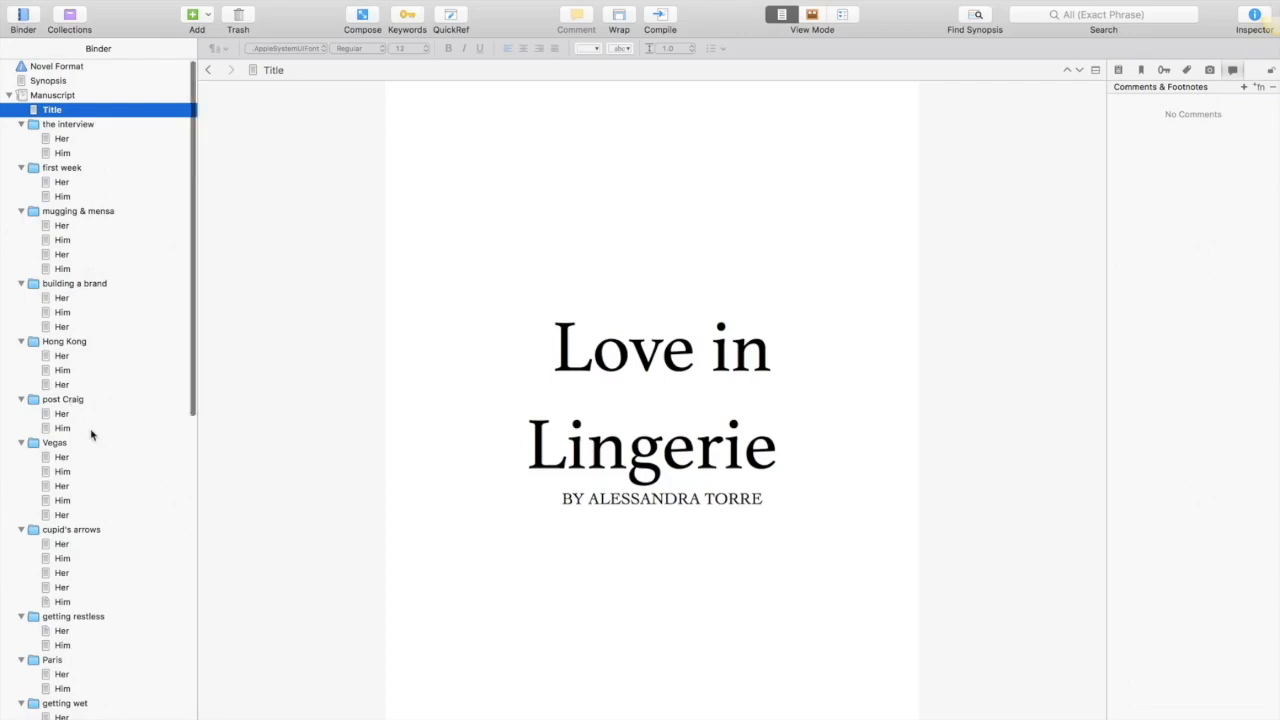
{"action": "scroll", "coordinate": [90, 434], "scroll_direction": "down", "scroll_amount": 8}
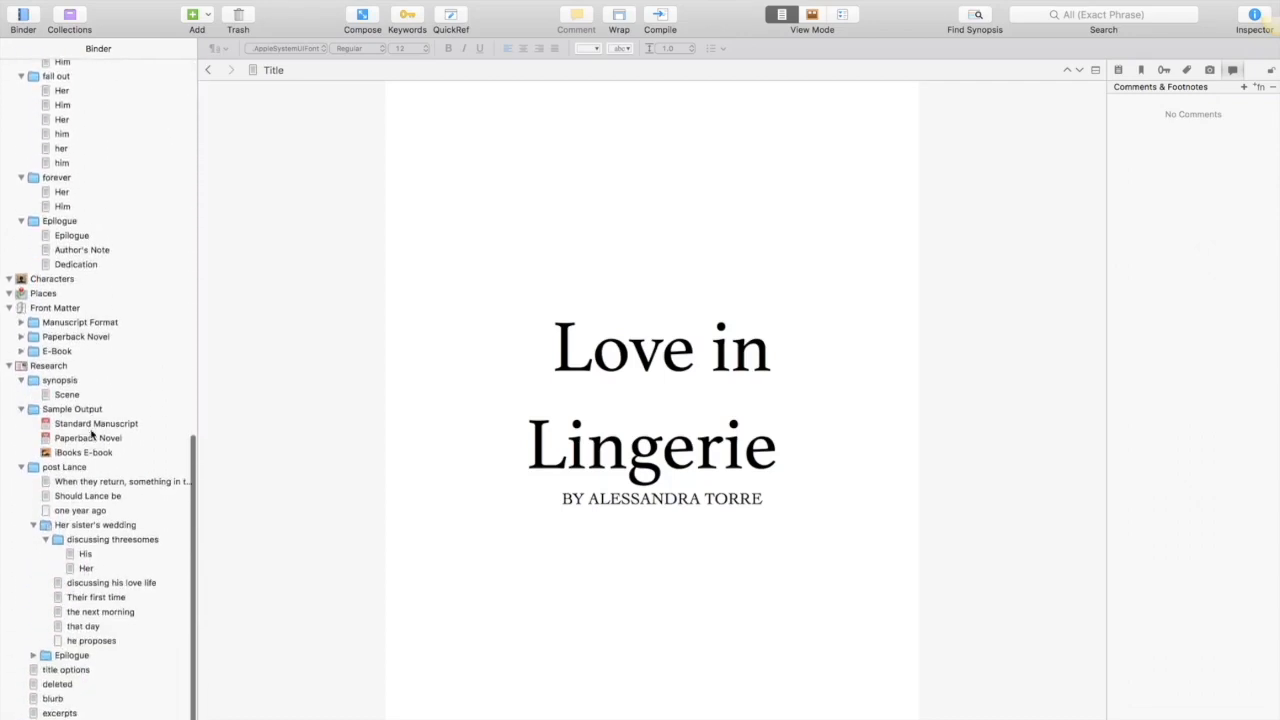
{"action": "scroll", "coordinate": [90, 434], "scroll_direction": "up", "scroll_amount": 12}
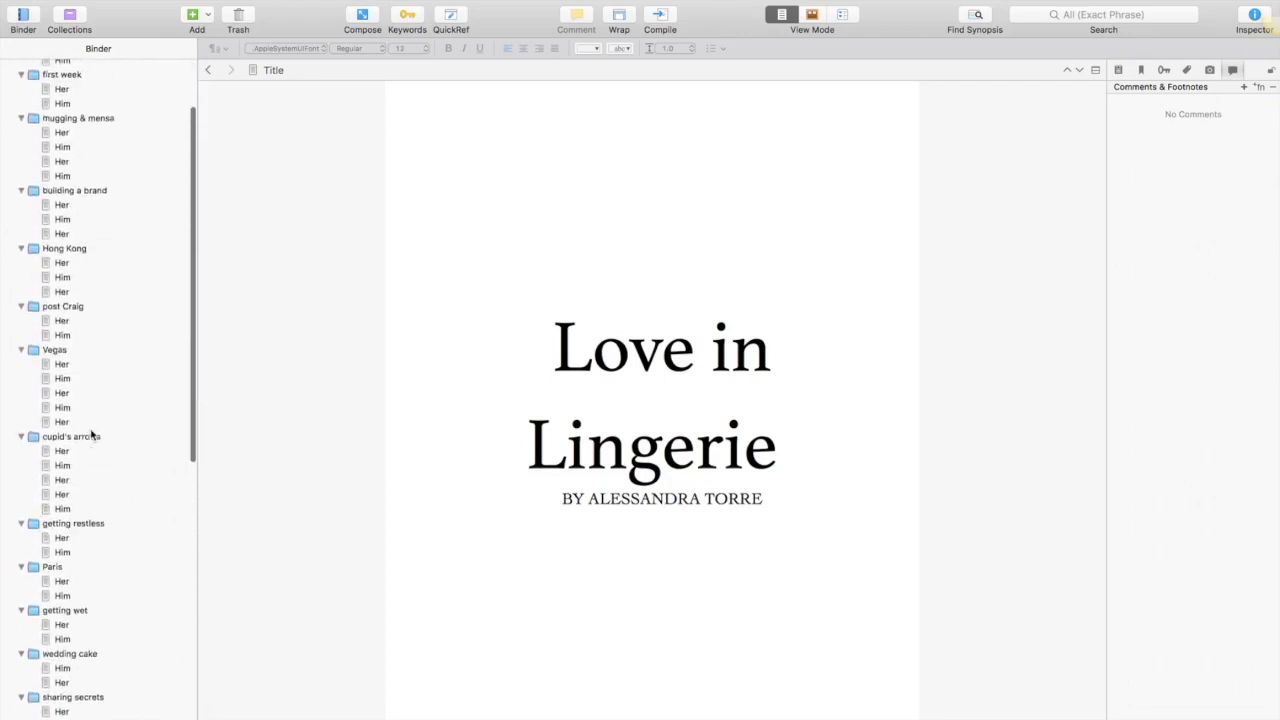
{"action": "scroll", "coordinate": [90, 434], "scroll_direction": "up", "scroll_amount": 2}
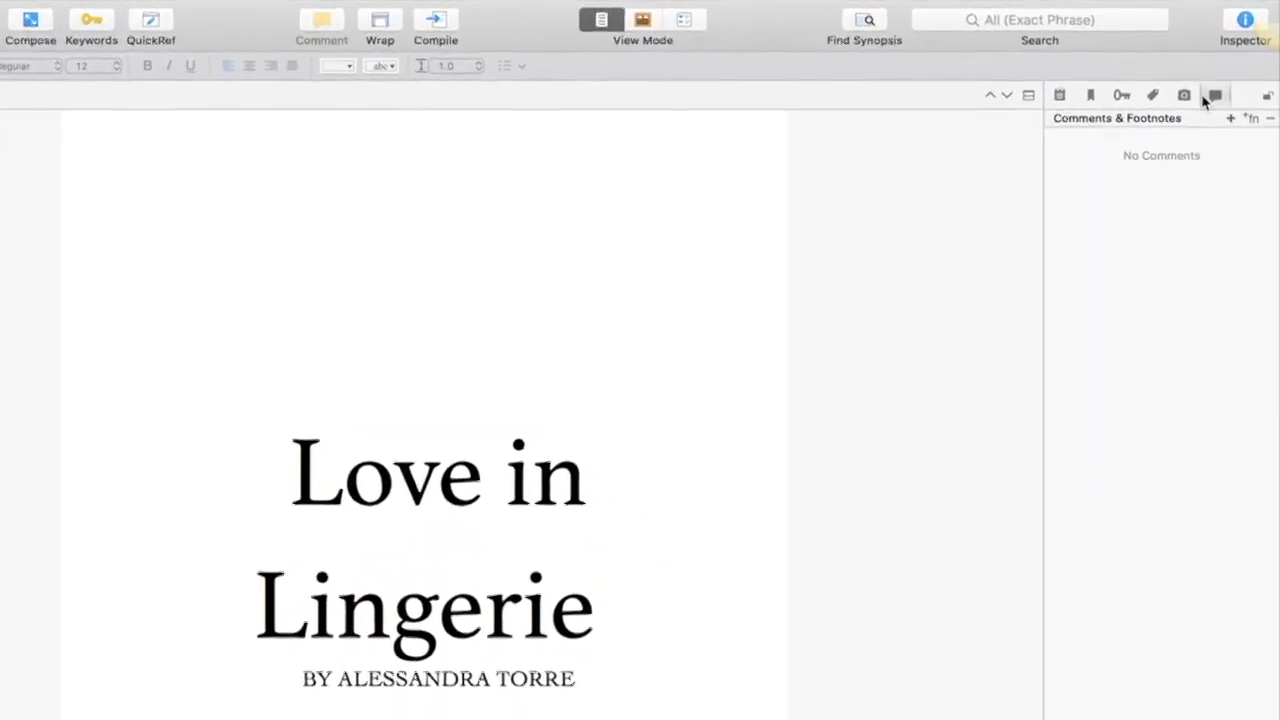
{"action": "left_click", "coordinate": [1165, 115]}
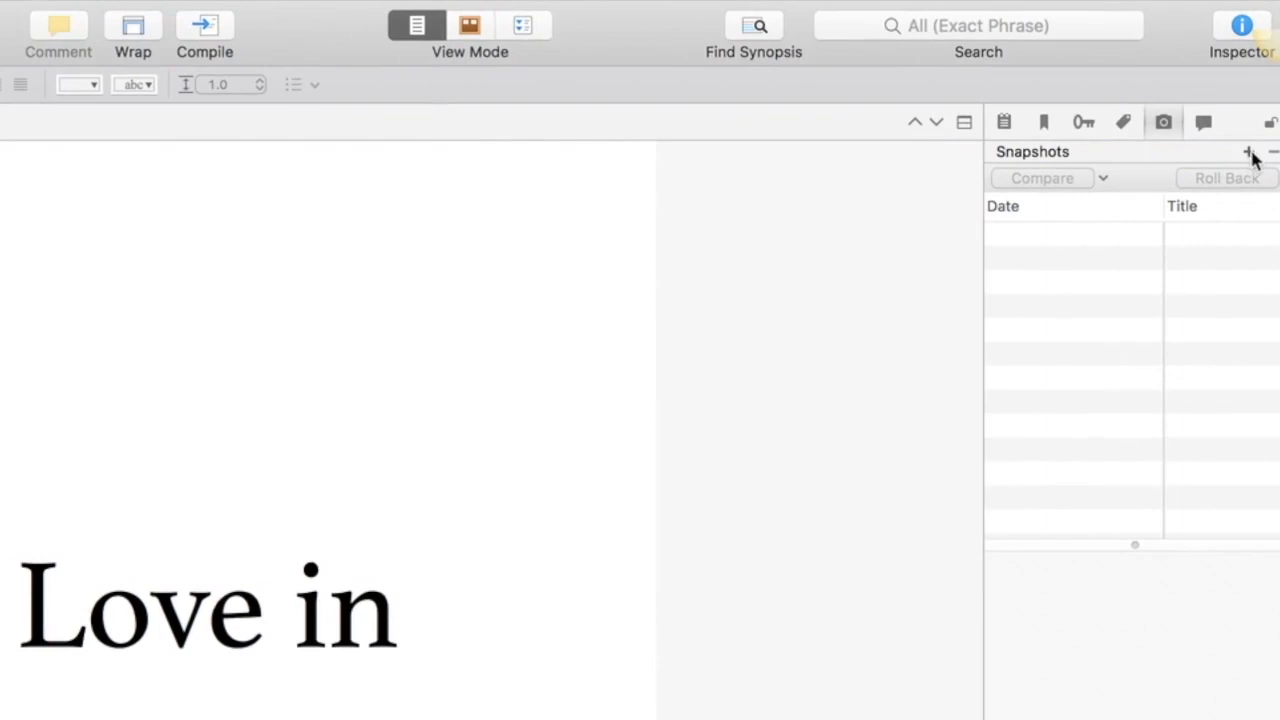
{"action": "left_click", "coordinate": [1250, 152]}
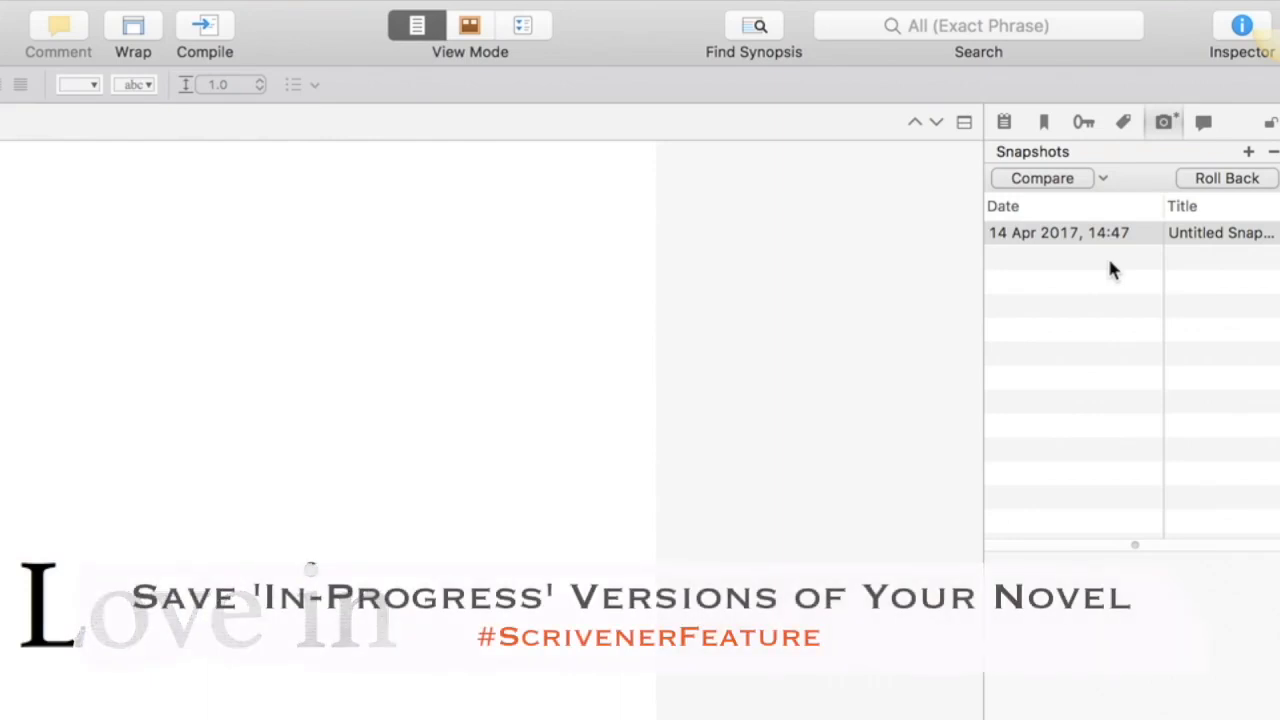
- Title the Title document's new snapshot "before removing foreshadowing"
{"action": "left_click", "coordinate": [1205, 232]}
{"action": "left_click", "coordinate": [1207, 231]}
{"action": "type", "text": "b"}
{"action": "type", "text": "efore removing fo"}
{"action": "type", "text": "reshadowing"}
{"action": "key", "text": "Return"}
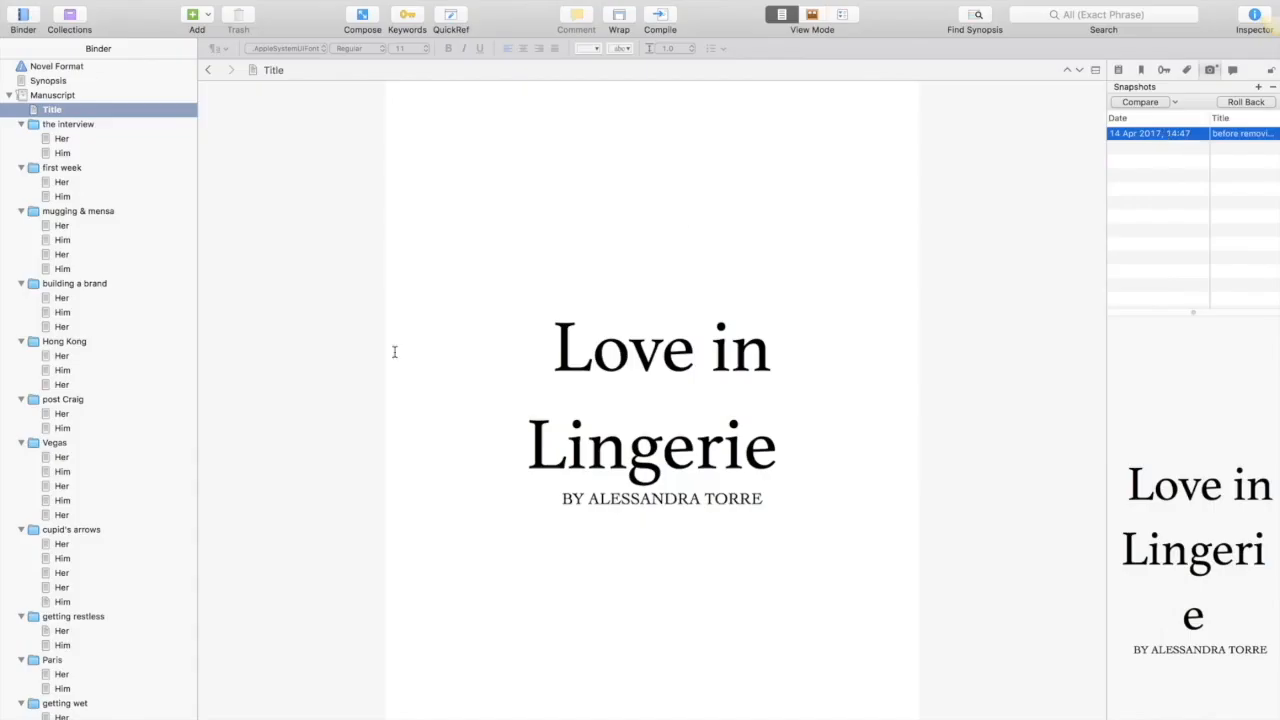
- Switch the project's revision mode to First Revision
{"action": "scroll", "coordinate": [122, 540], "scroll_direction": "down", "scroll_amount": 15}
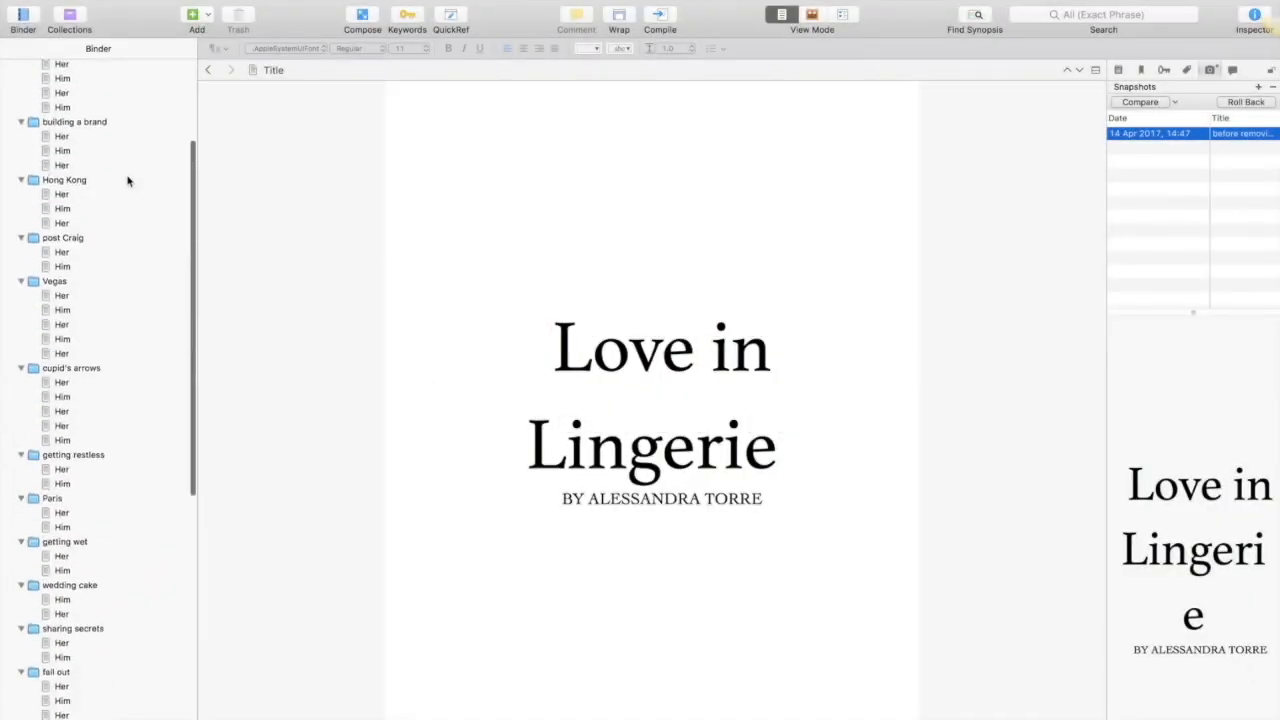
{"action": "scroll", "coordinate": [127, 181], "scroll_direction": "up", "scroll_amount": 5}
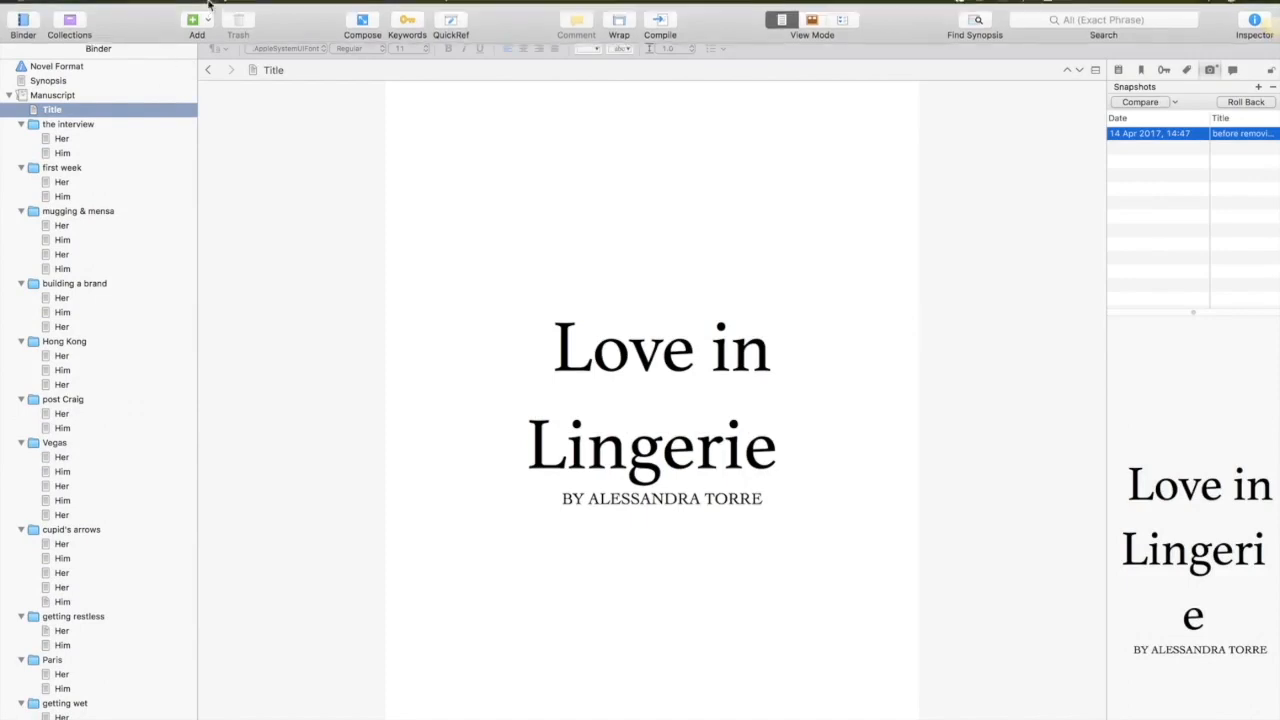
{"action": "mouse_move", "coordinate": [302, 8]}
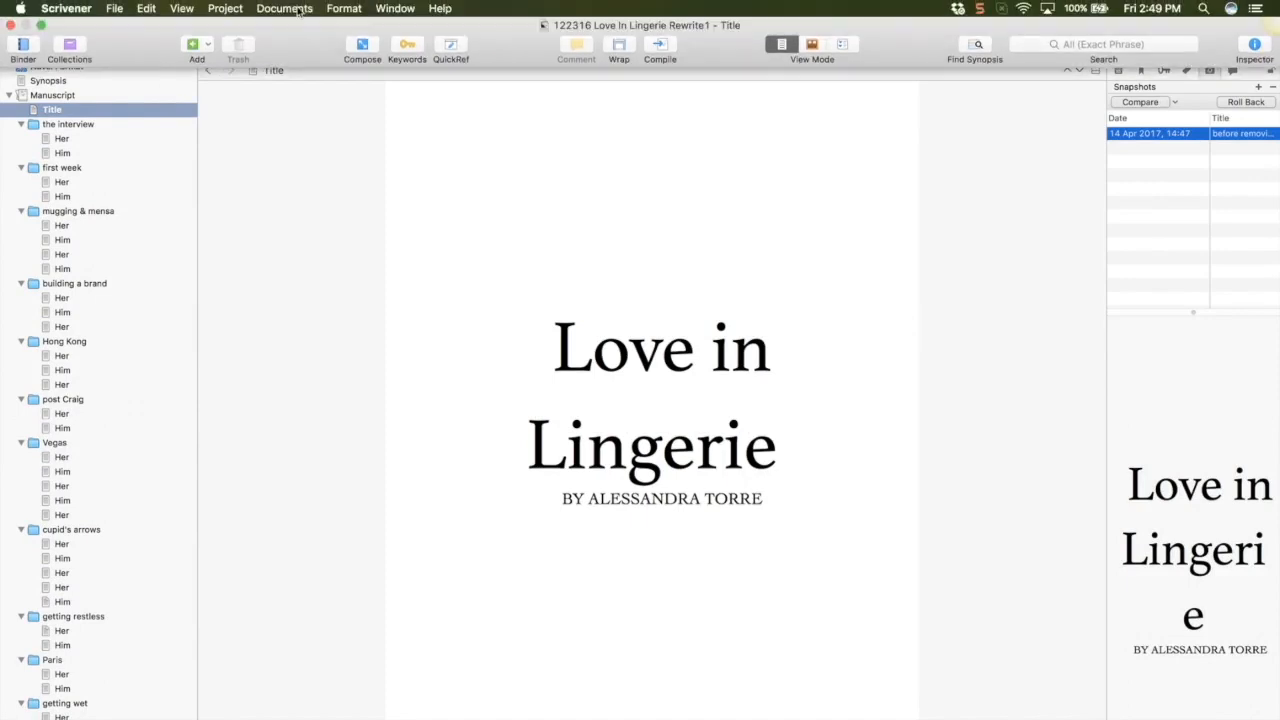
{"action": "left_click", "coordinate": [353, 8]}
{"action": "mouse_move", "coordinate": [429, 190]}
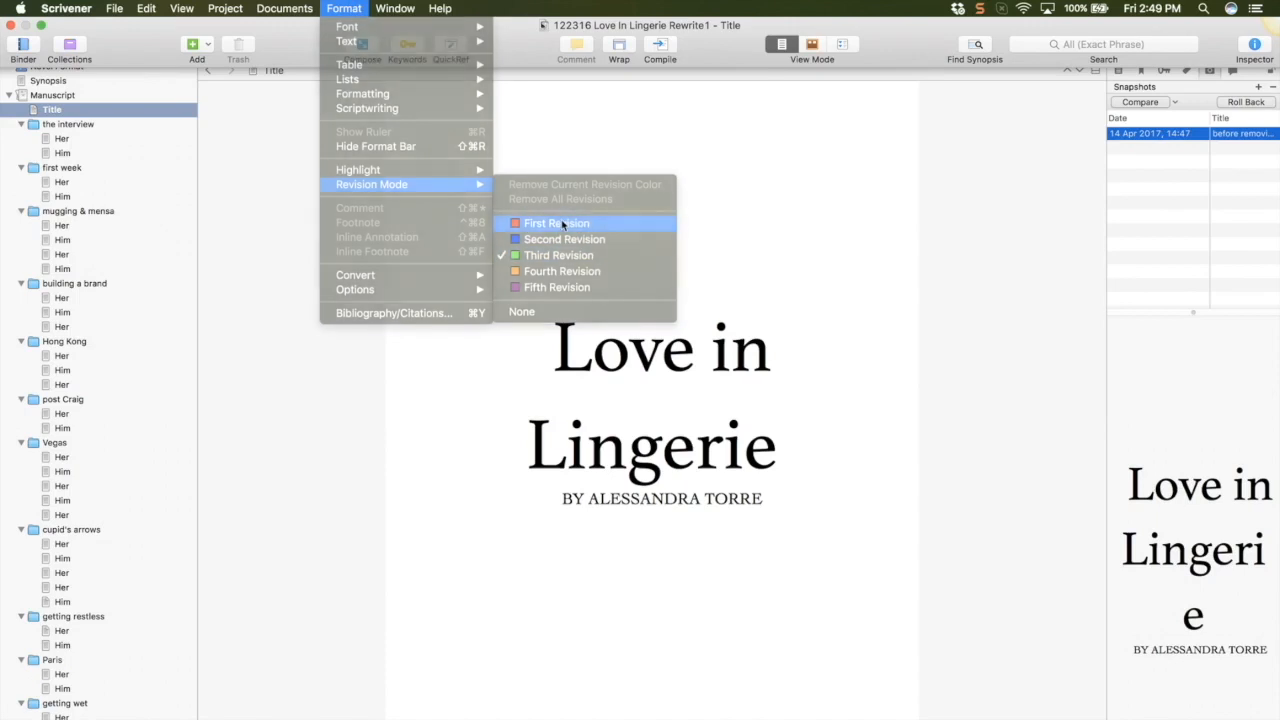
{"action": "left_click", "coordinate": [561, 222]}
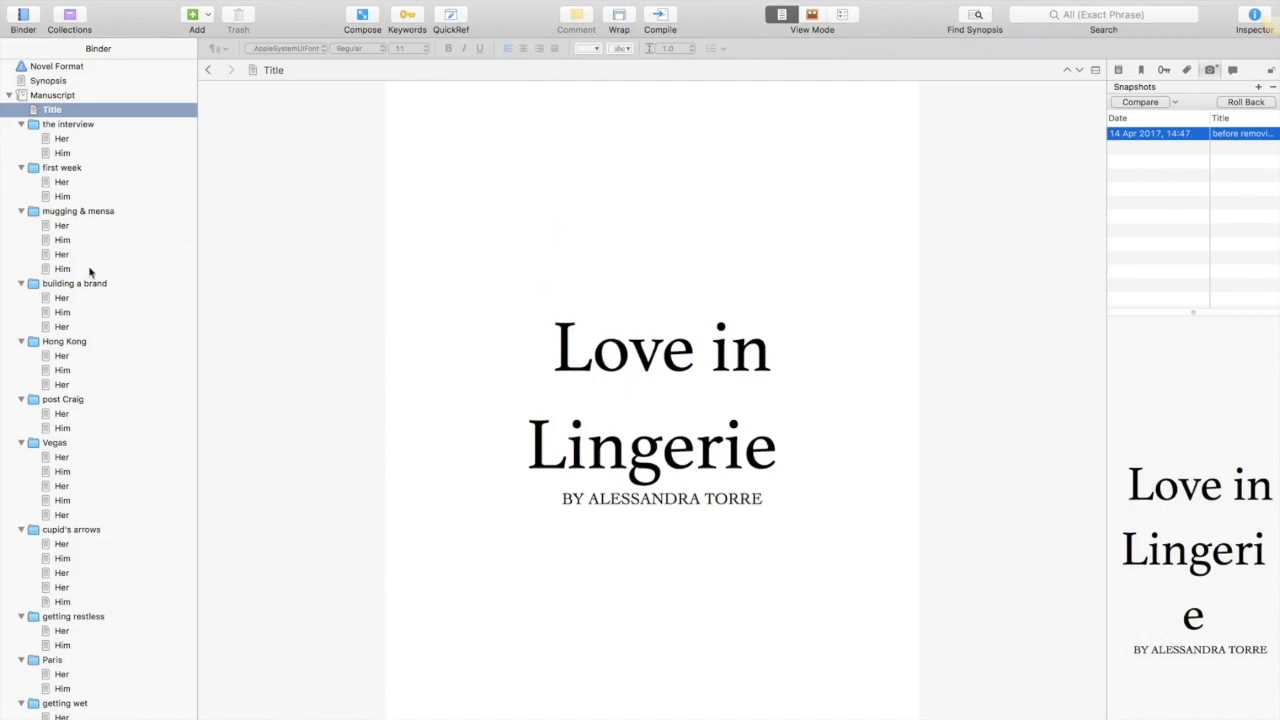
- Examine the coloured revisions in the Her documents of first week and mugging & mensa, and review the available revision modes
{"action": "left_click", "coordinate": [61, 182]}
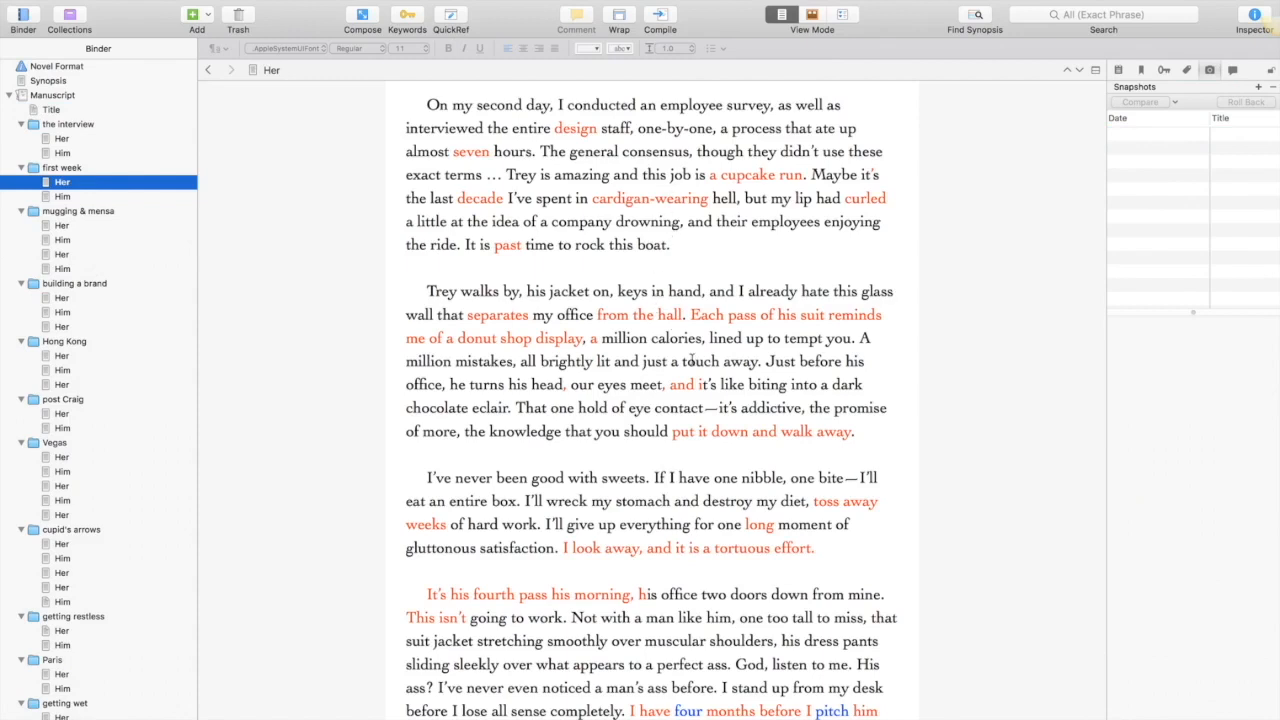
{"action": "scroll", "coordinate": [703, 436], "scroll_direction": "down", "scroll_amount": 5}
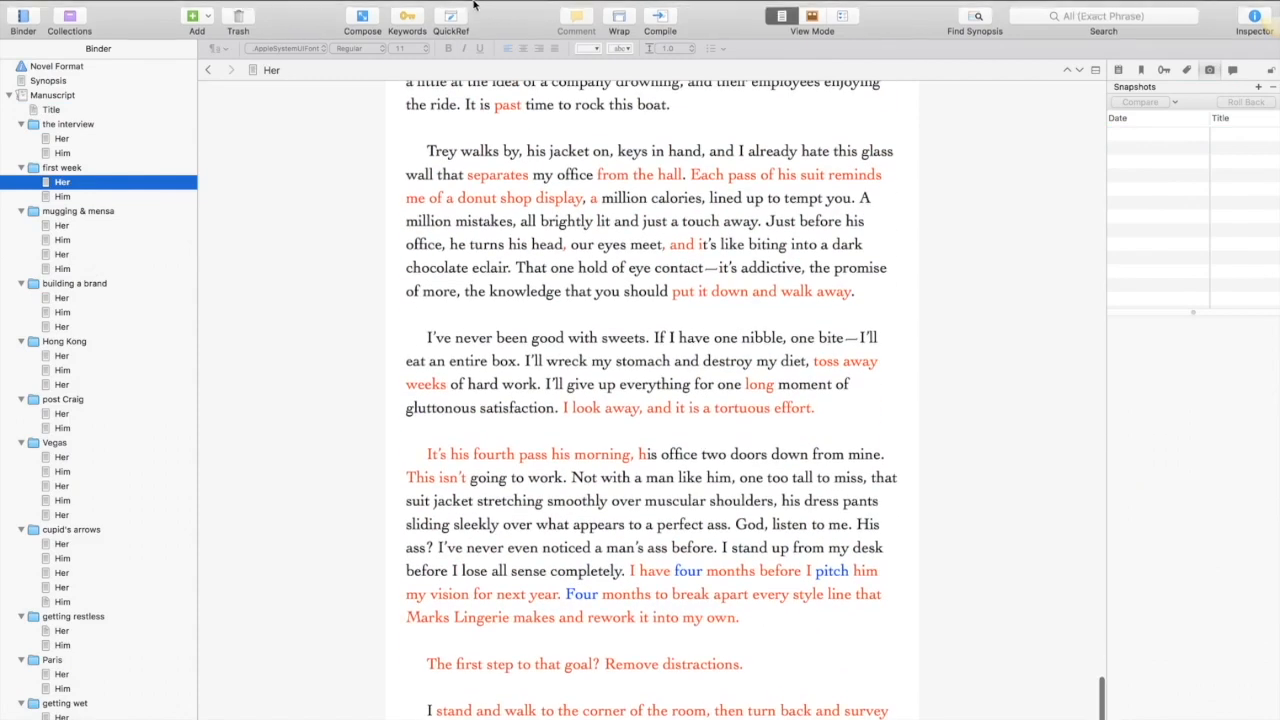
{"action": "left_click", "coordinate": [345, 8]}
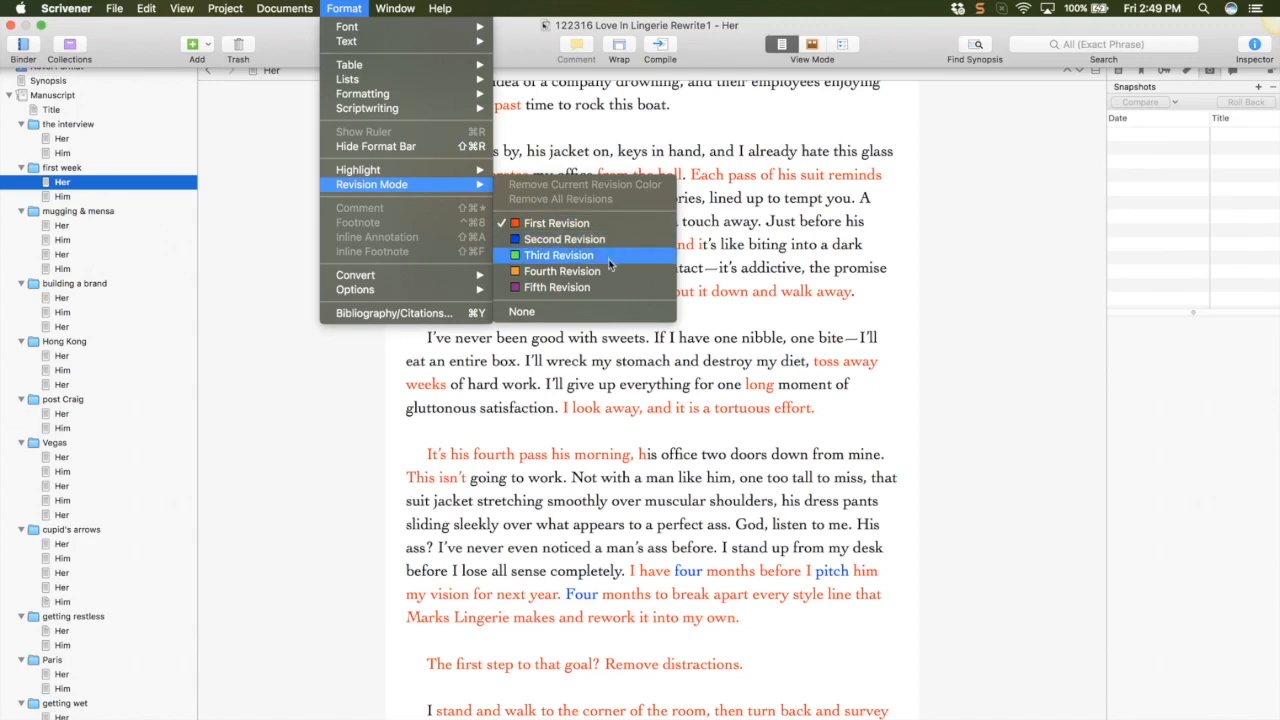
{"action": "left_click", "coordinate": [775, 345]}
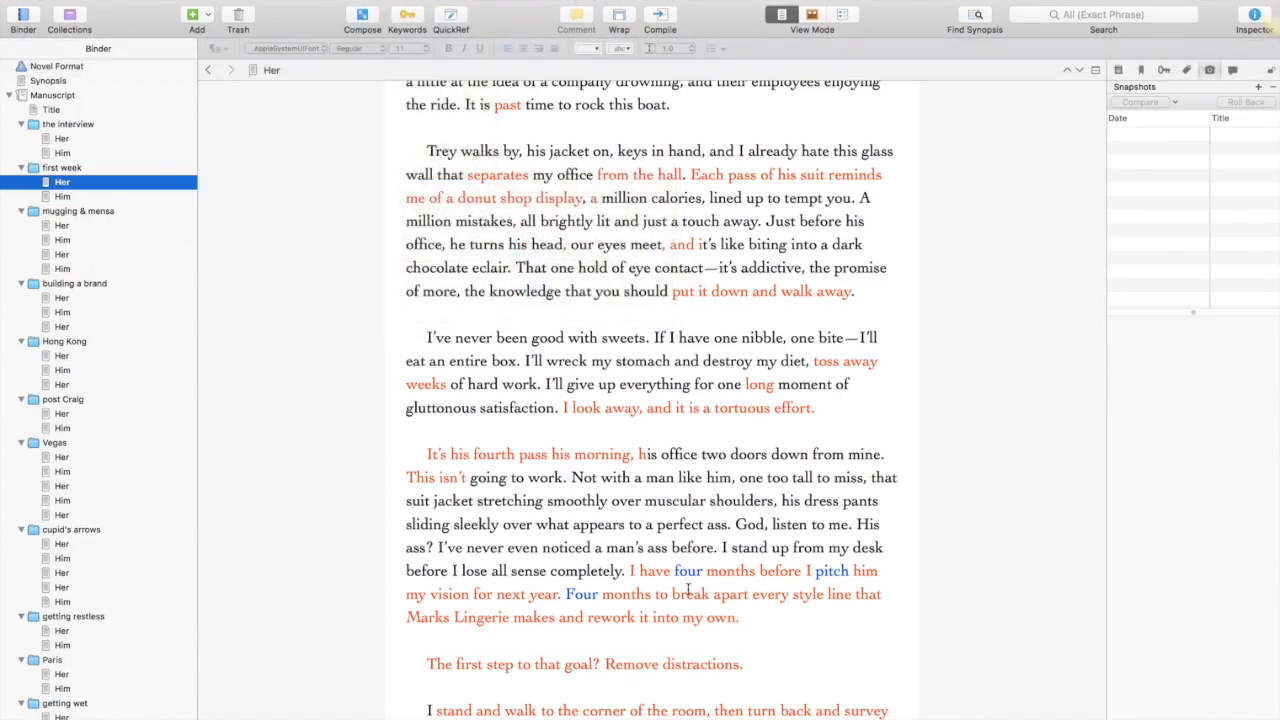
{"action": "left_click", "coordinate": [127, 229]}
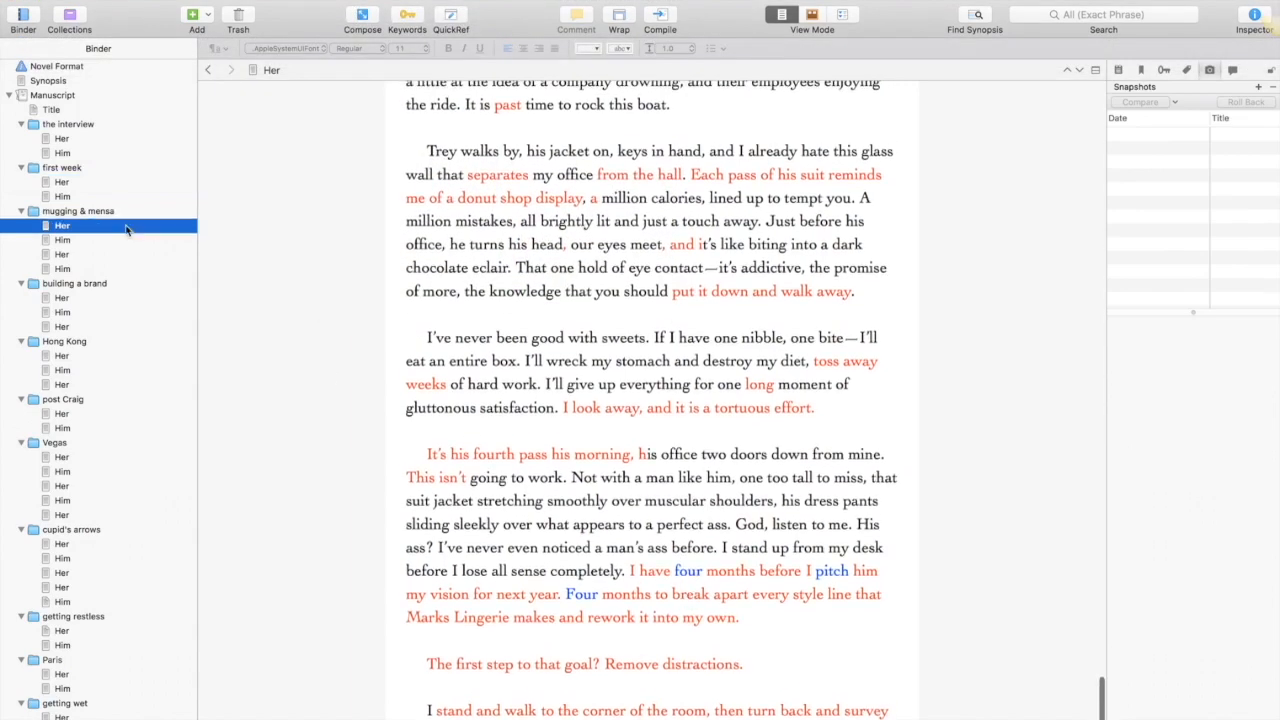
{"action": "left_click", "coordinate": [127, 254]}
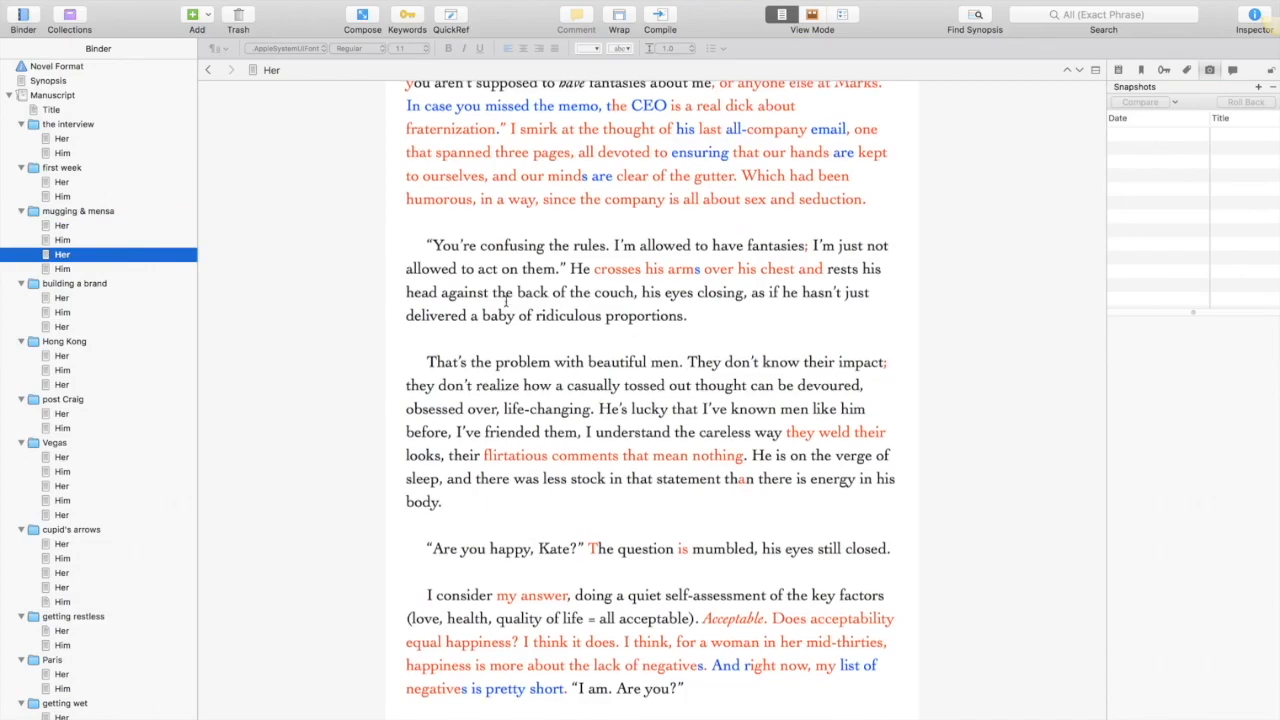
{"action": "scroll", "coordinate": [506, 302], "scroll_direction": "up", "scroll_amount": 8}
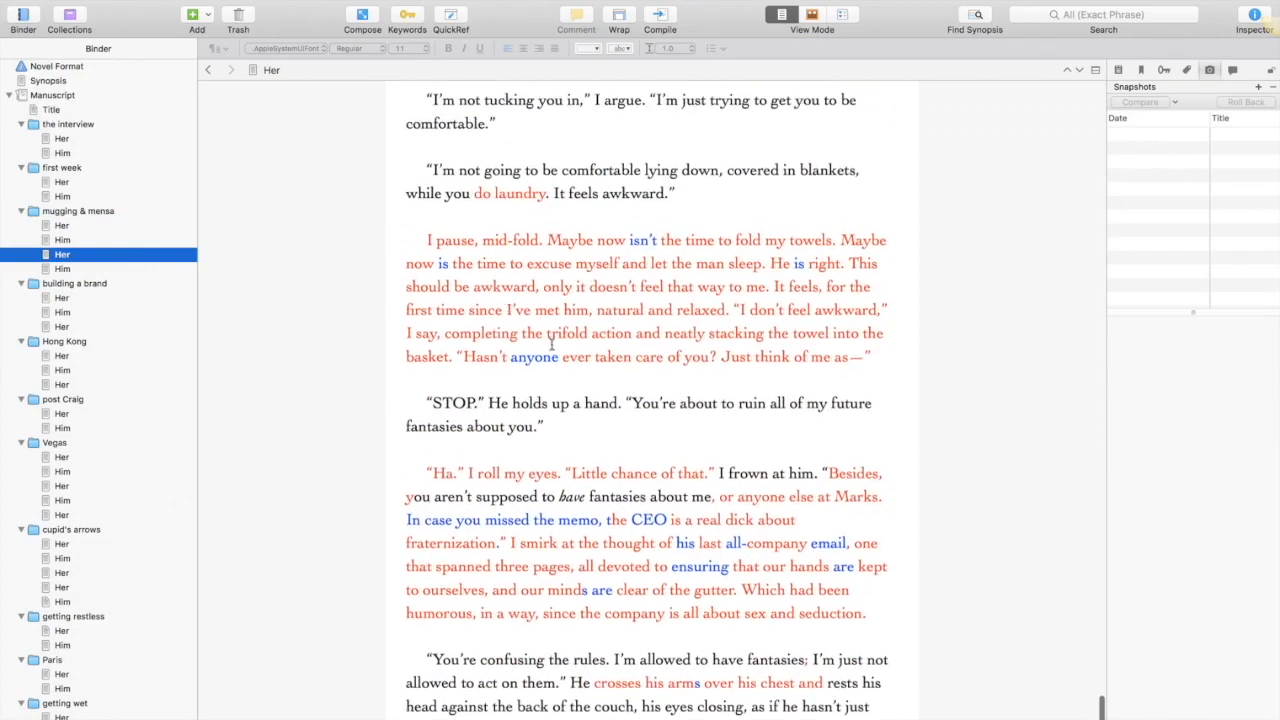
{"action": "scroll", "coordinate": [577, 522], "scroll_direction": "down", "scroll_amount": 14}
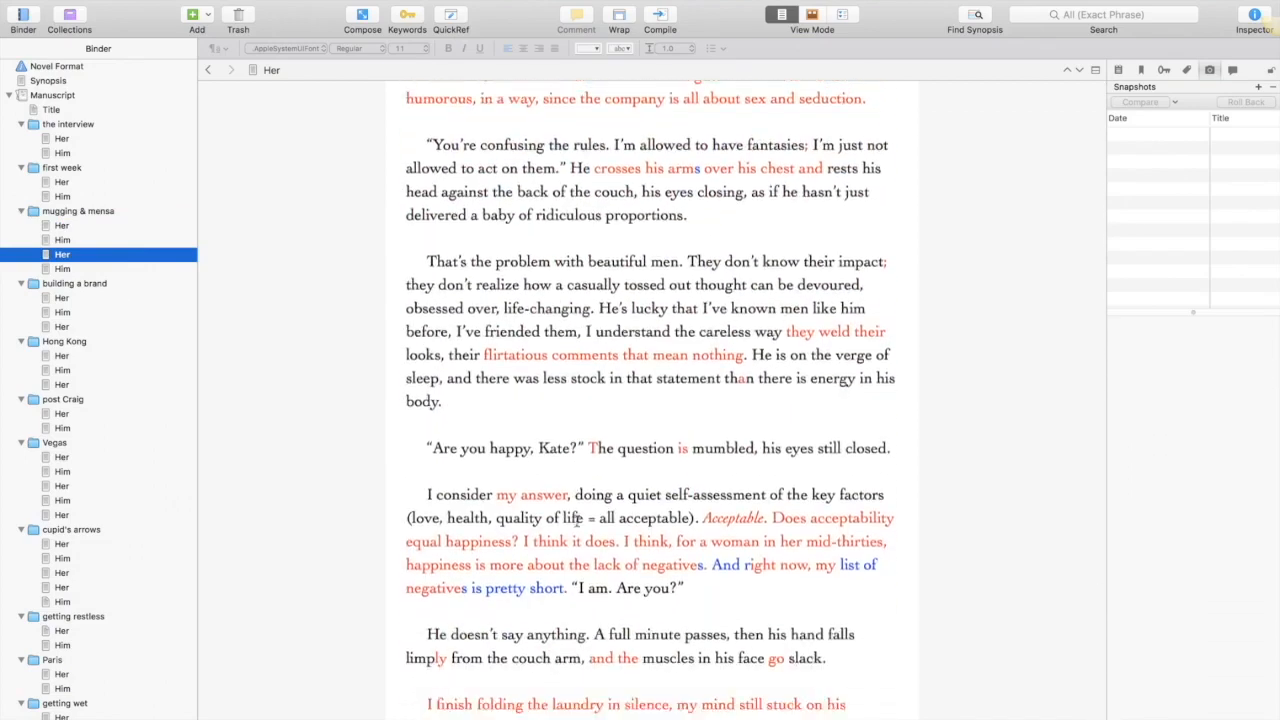
- View the revisions in the Hong Kong folder's Him document and show the comment attached to "they arrived"
{"action": "left_click", "coordinate": [80, 355]}
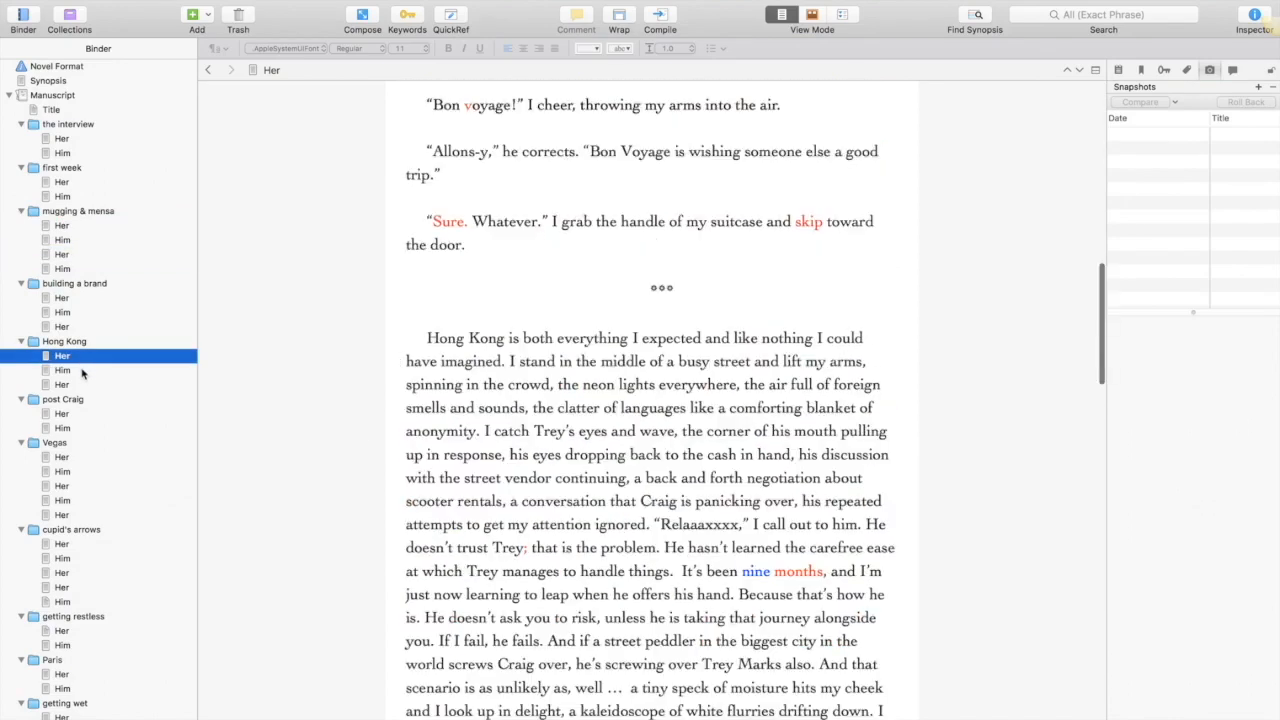
{"action": "left_click", "coordinate": [84, 372]}
{"action": "scroll", "coordinate": [228, 264], "scroll_direction": "up", "scroll_amount": 14}
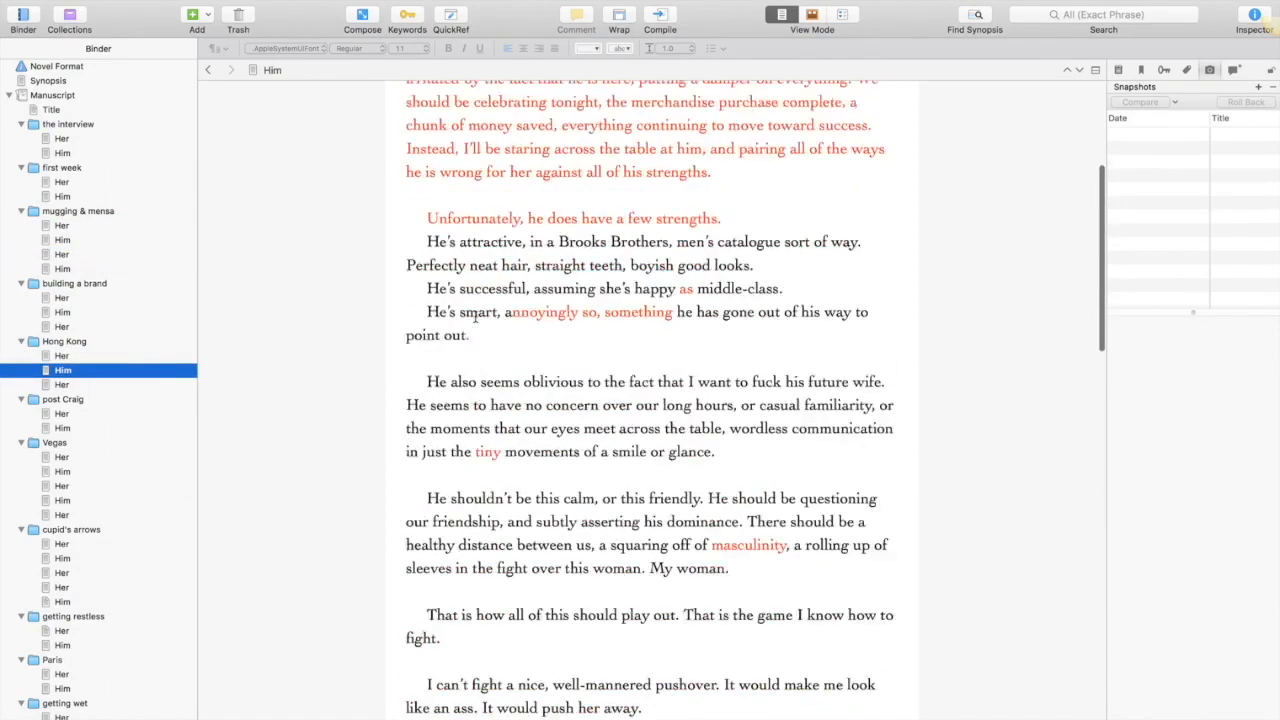
{"action": "scroll", "coordinate": [625, 300], "scroll_direction": "up", "scroll_amount": 3}
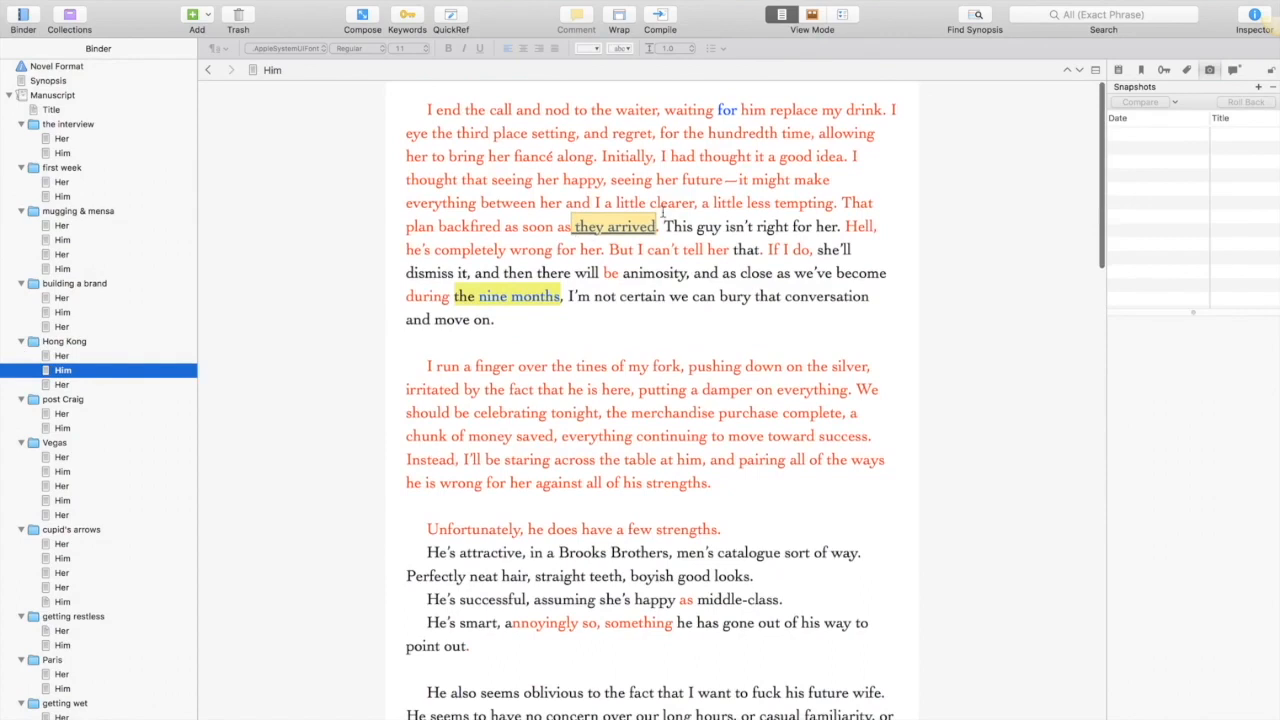
{"action": "left_click", "coordinate": [628, 219]}
{"action": "left_click", "coordinate": [696, 313]}
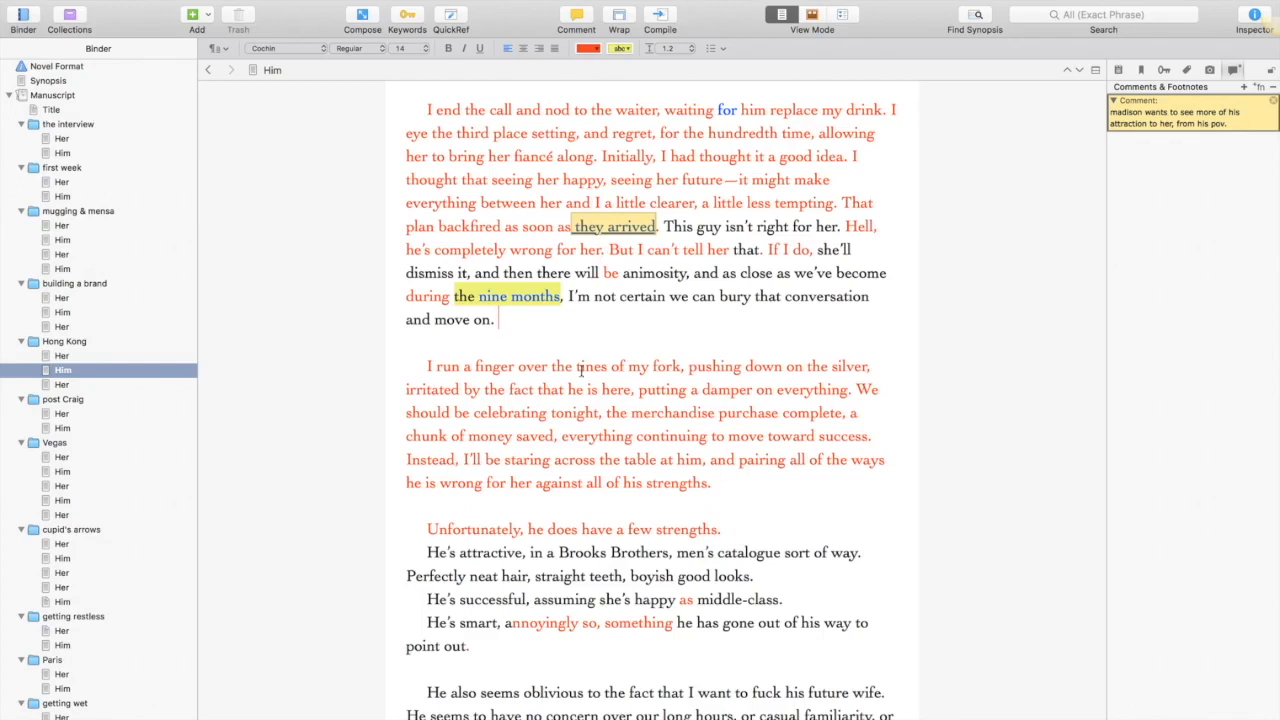
- Open the first Him document in mugging & mensa and set the revision mode to Third Revision
{"action": "left_click", "coordinate": [173, 241]}
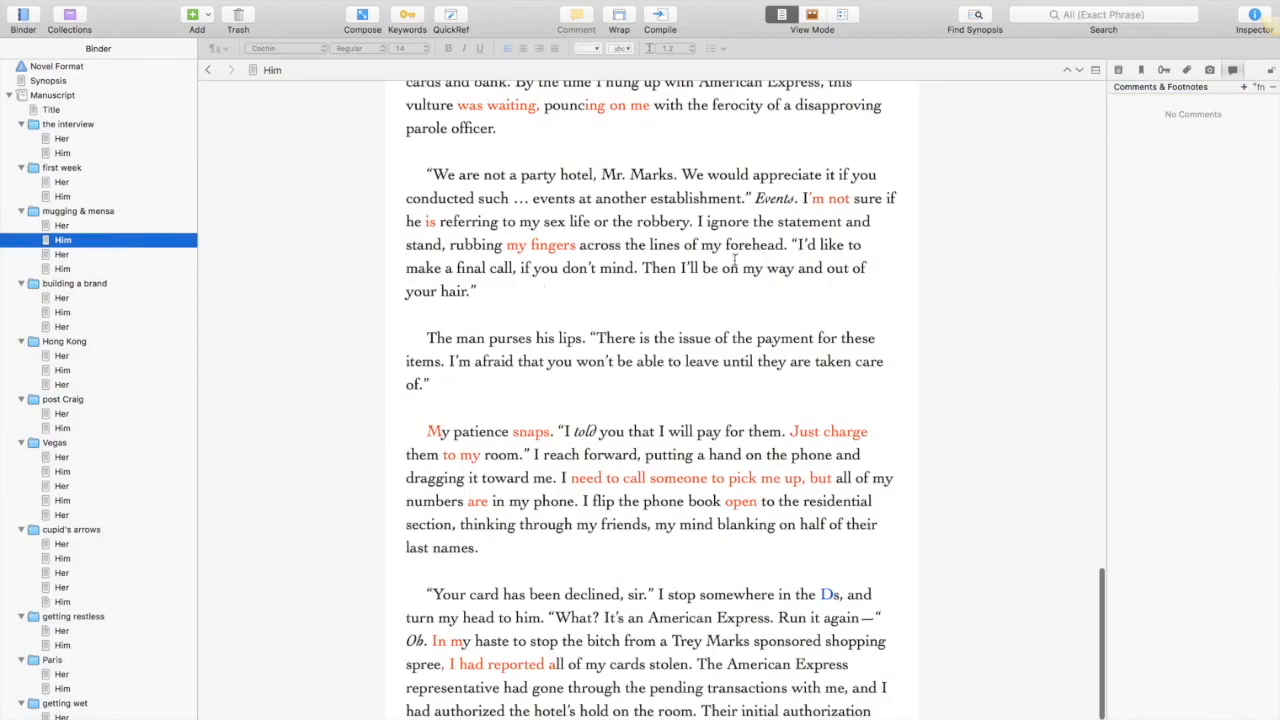
{"action": "scroll", "coordinate": [734, 260], "scroll_direction": "up", "scroll_amount": 20}
{"action": "scroll", "coordinate": [734, 260], "scroll_direction": "up", "scroll_amount": 8}
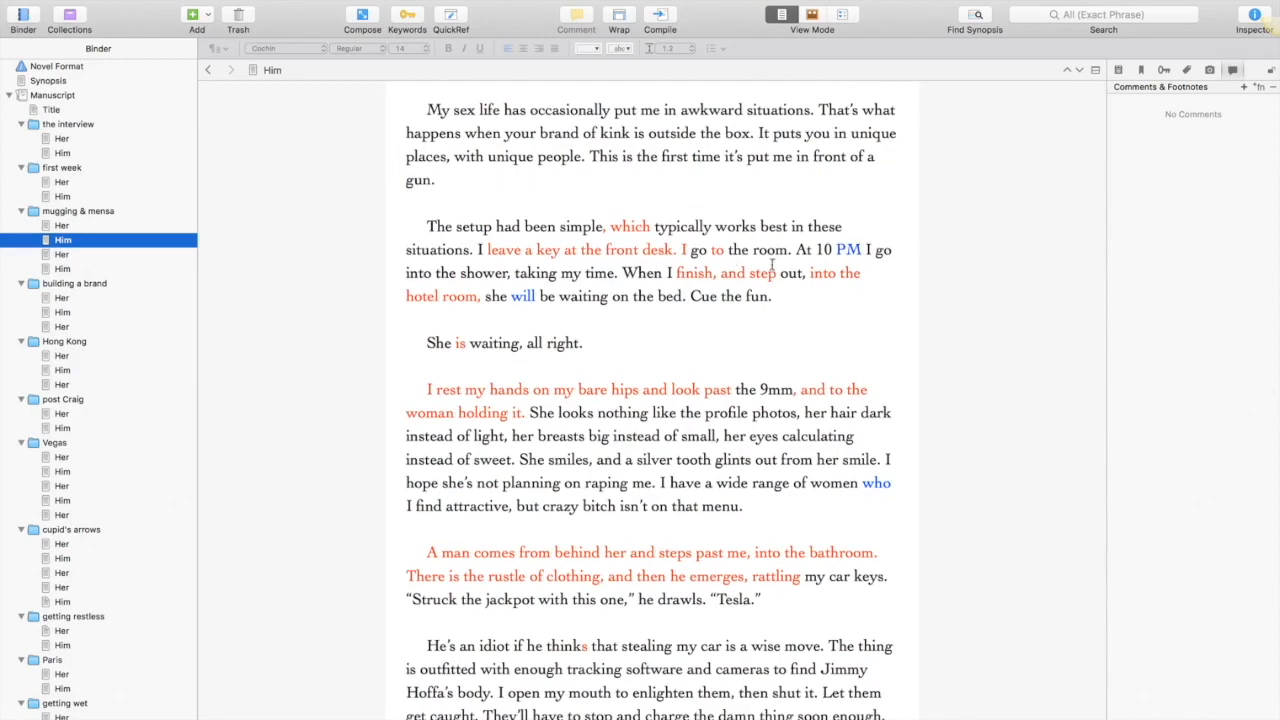
{"action": "left_click_drag", "start_coordinate": [787, 299], "coordinate": [426, 222]}
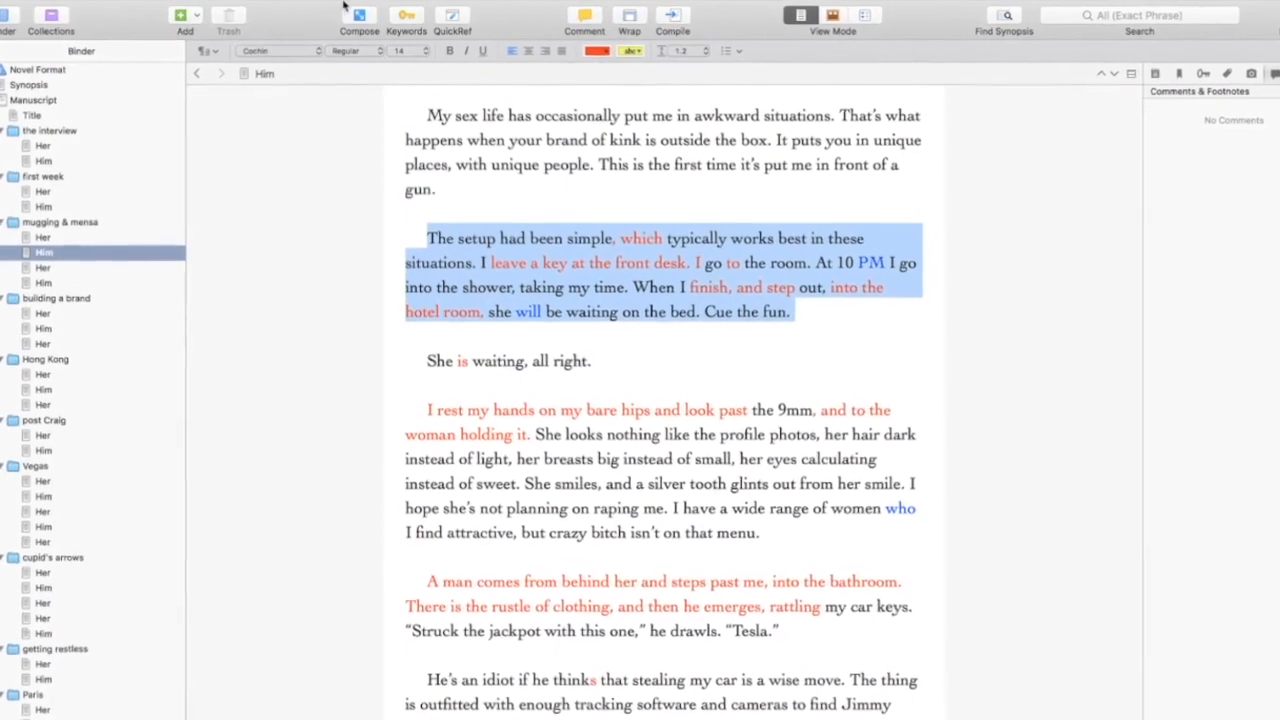
{"action": "left_click", "coordinate": [272, 9]}
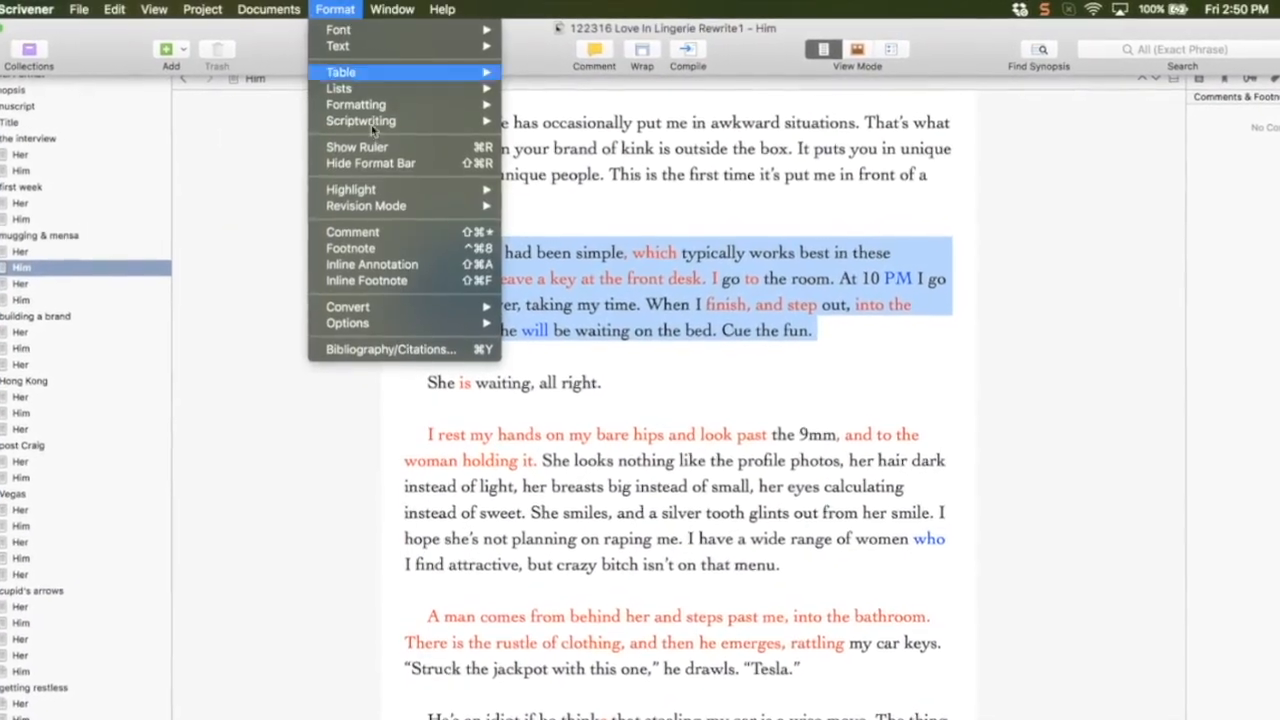
{"action": "mouse_move", "coordinate": [366, 202]}
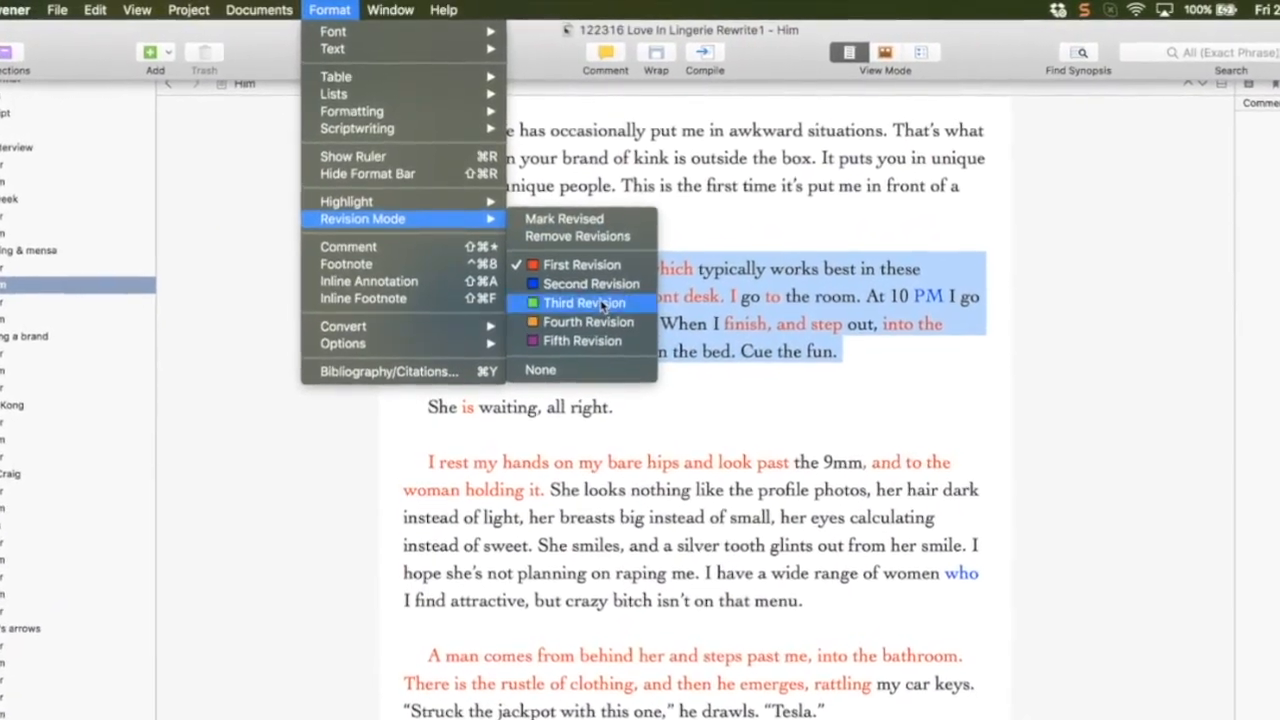
{"action": "left_click", "coordinate": [582, 298]}
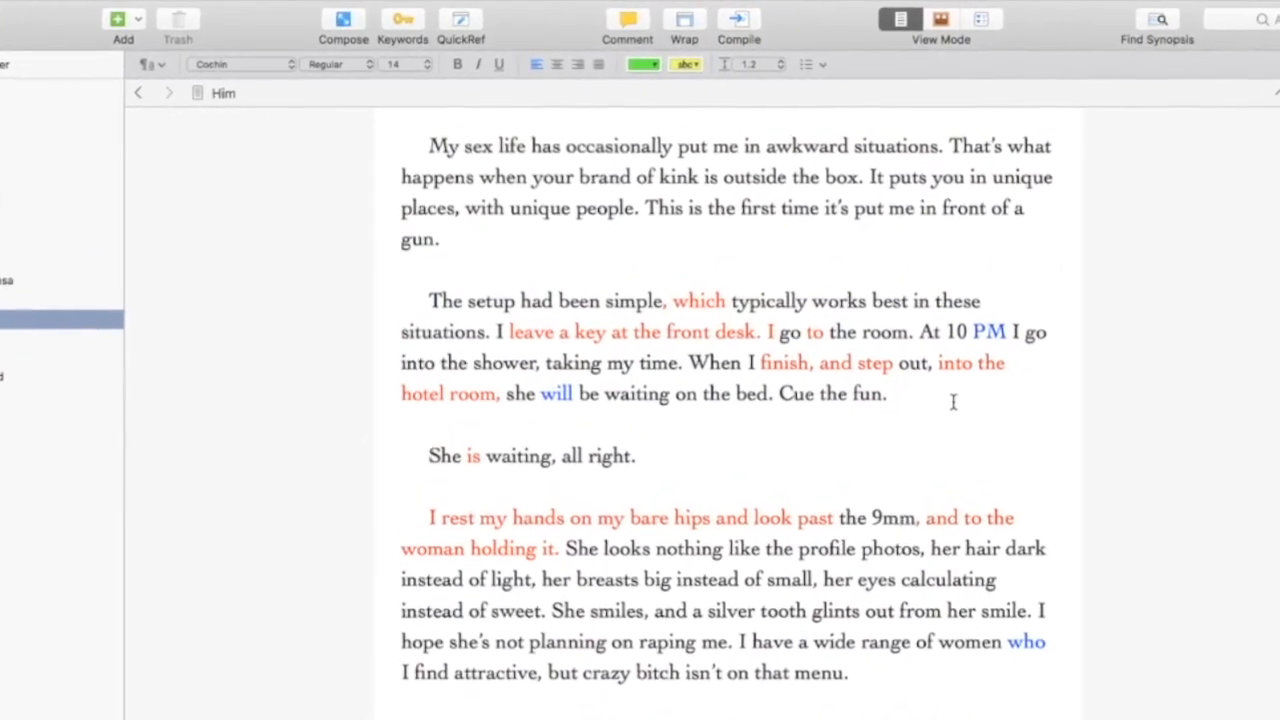
- Add the sentence "This is a third revision change." after "Cue the fun." in the second paragraph
{"action": "type", "text": "This is a third revision "}
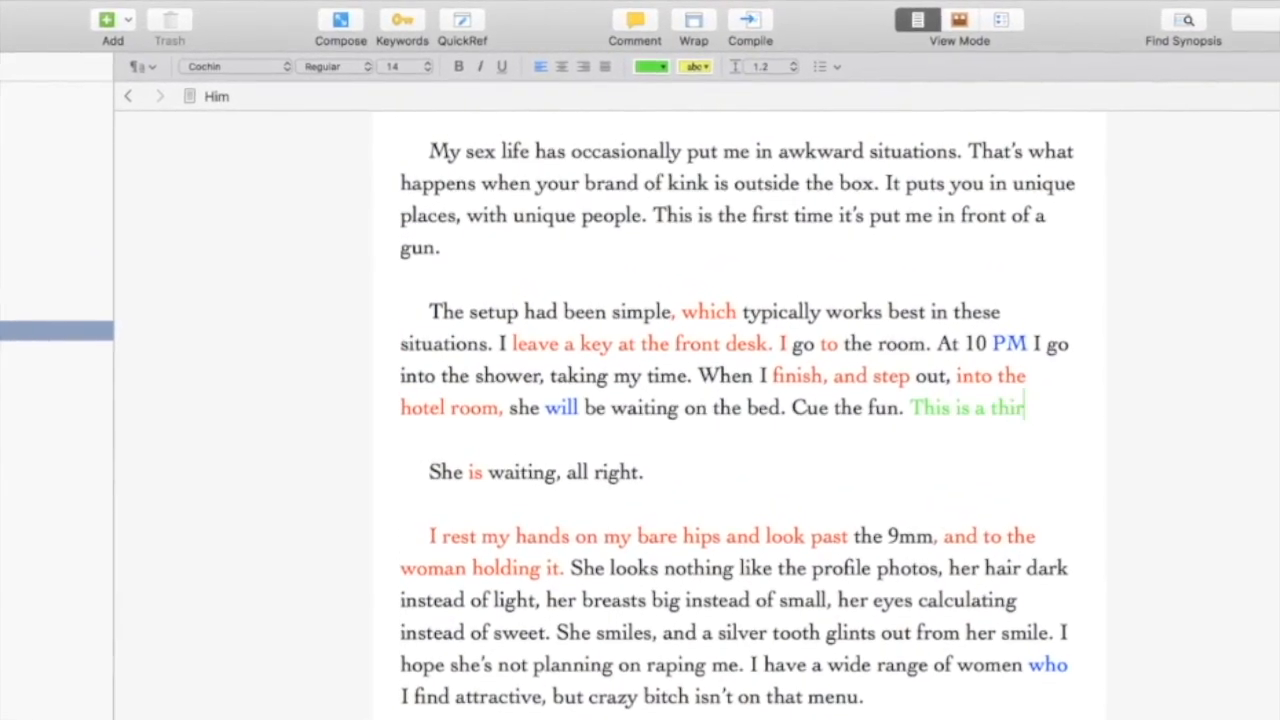
{"action": "type", "text": "change."}
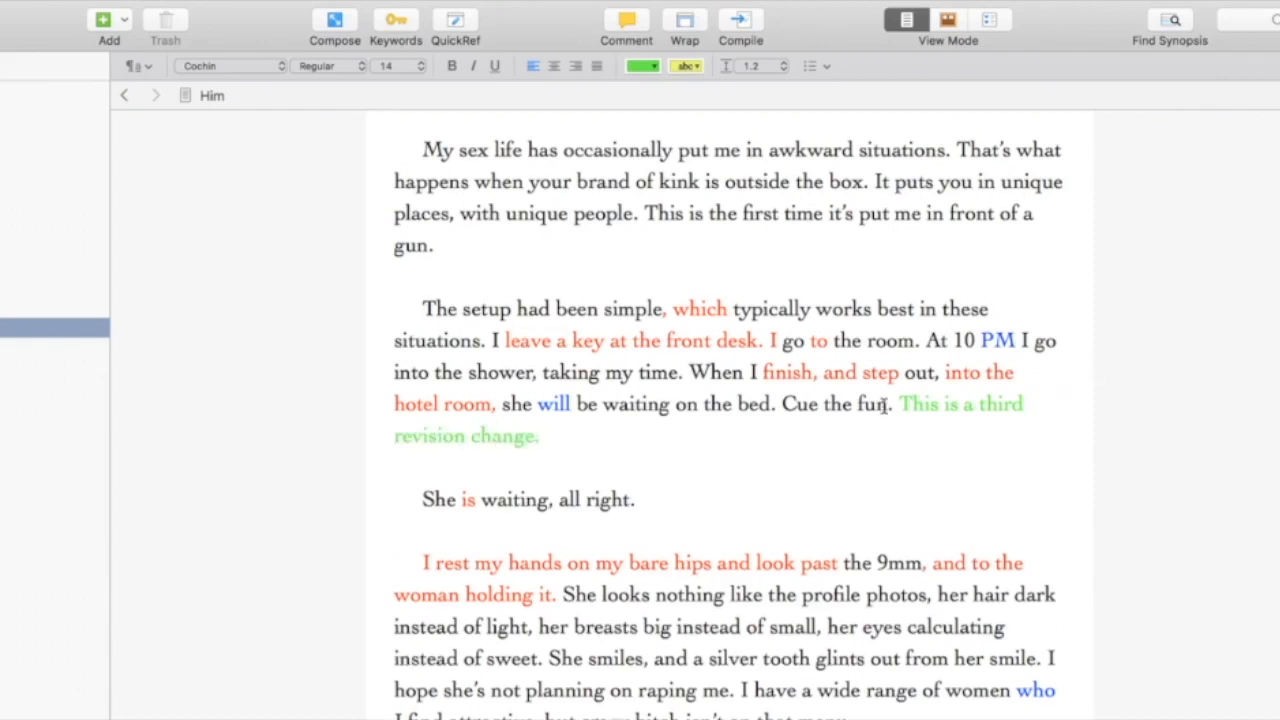
- Delete the original text of the paragraph beginning "The setup had been simple", and undo the deletion
{"action": "left_click_drag", "start_coordinate": [893, 404], "coordinate": [414, 301]}
{"action": "key", "text": "BackSpace"}
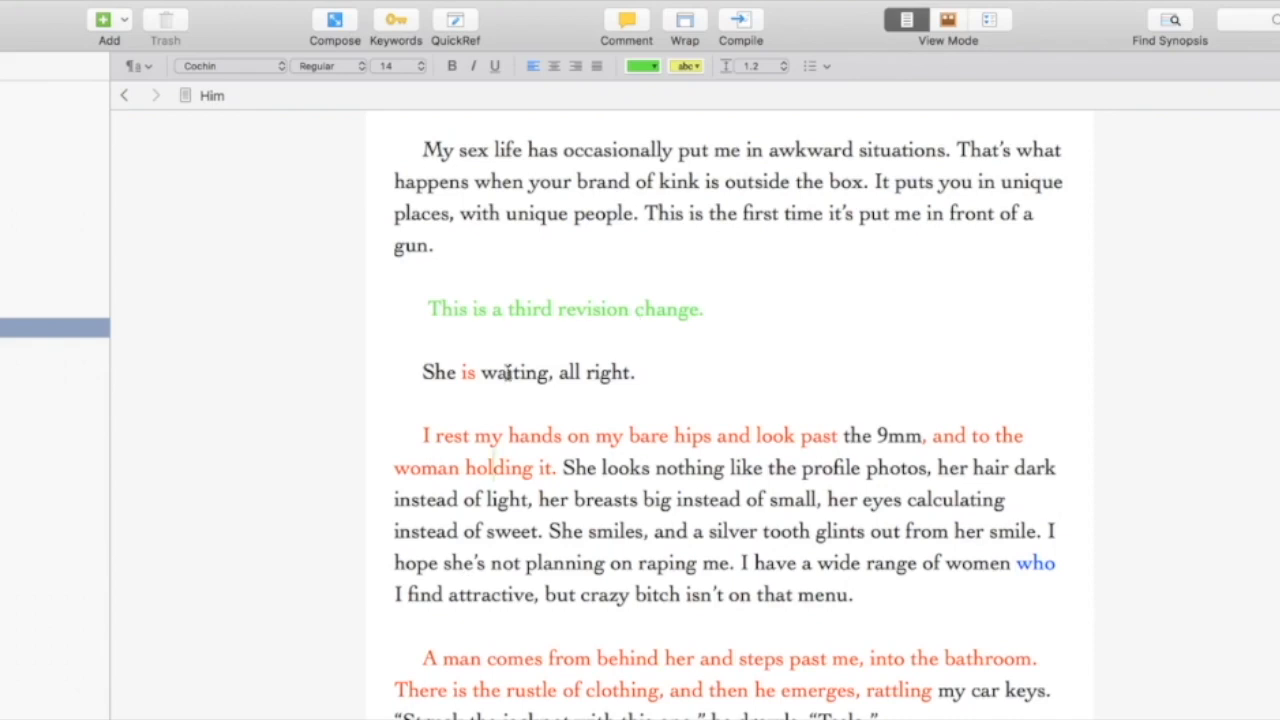
{"action": "key", "text": "super+z"}
- Remove the sentence "This is a third revision change." and restore the blank line before "She is waiting, all right."
{"action": "left_click_drag", "start_coordinate": [900, 404], "coordinate": [910, 422]}
{"action": "key", "text": "BackSpace"}
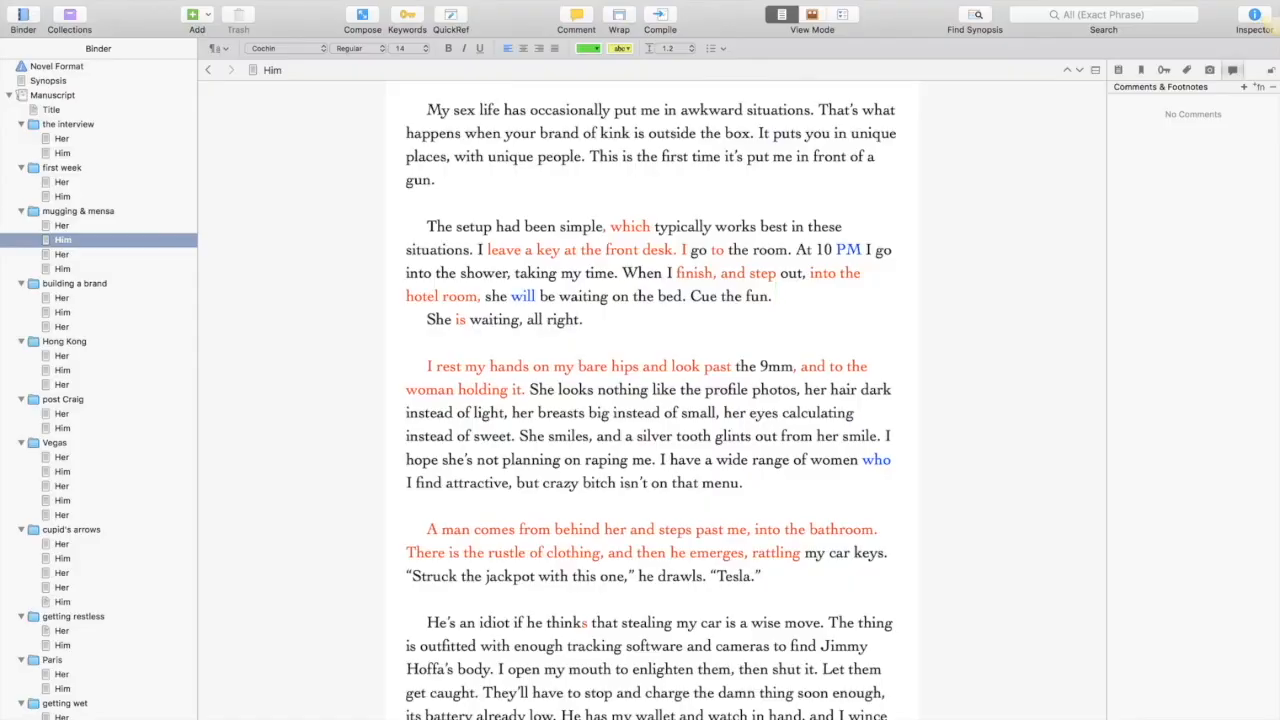
{"action": "key", "text": "Return"}
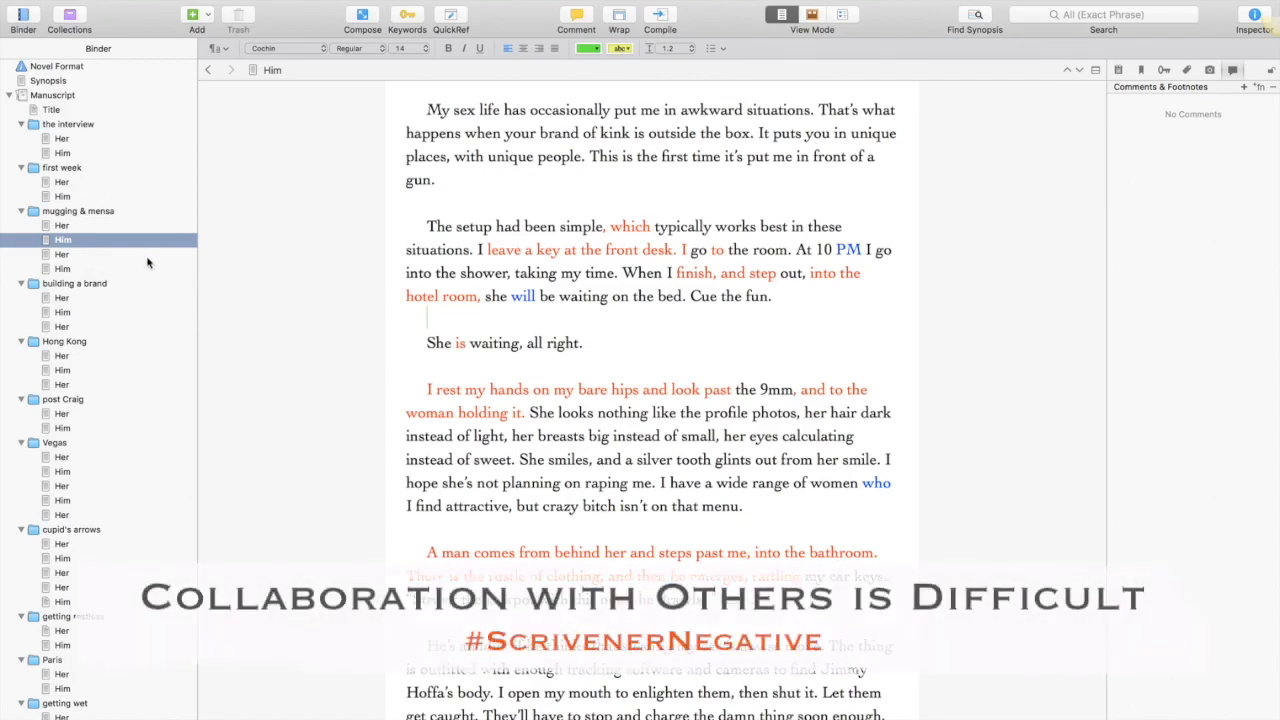
{"action": "left_click", "coordinate": [619, 312]}
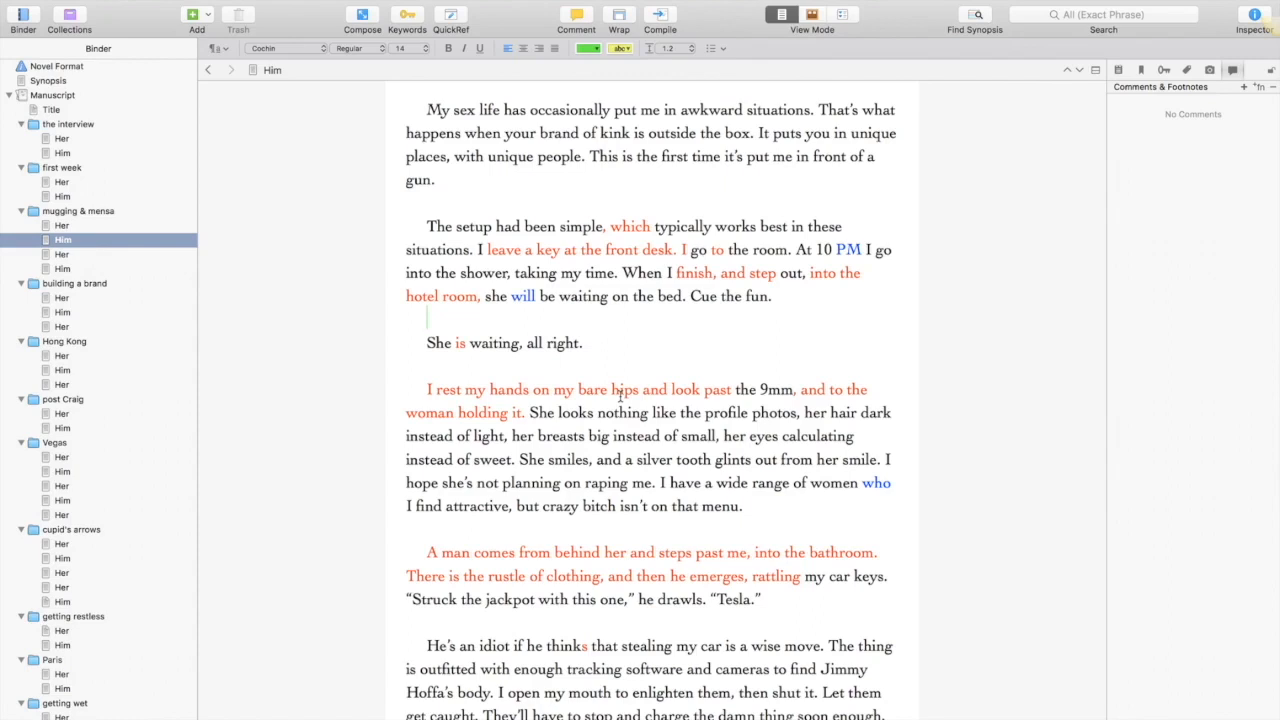
- View the Manuscript folder and reopen the Title document in the binder
{"action": "scroll", "coordinate": [620, 397], "scroll_direction": "up", "scroll_amount": 3}
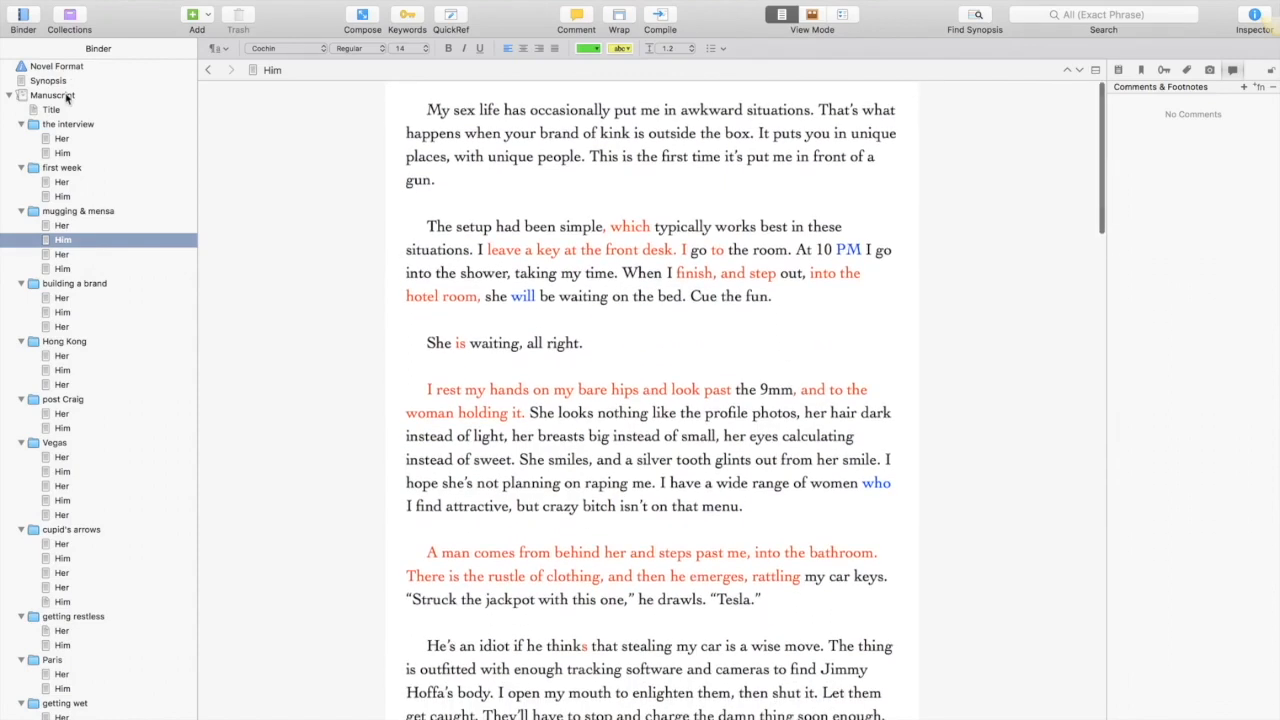
{"action": "left_click", "coordinate": [60, 95]}
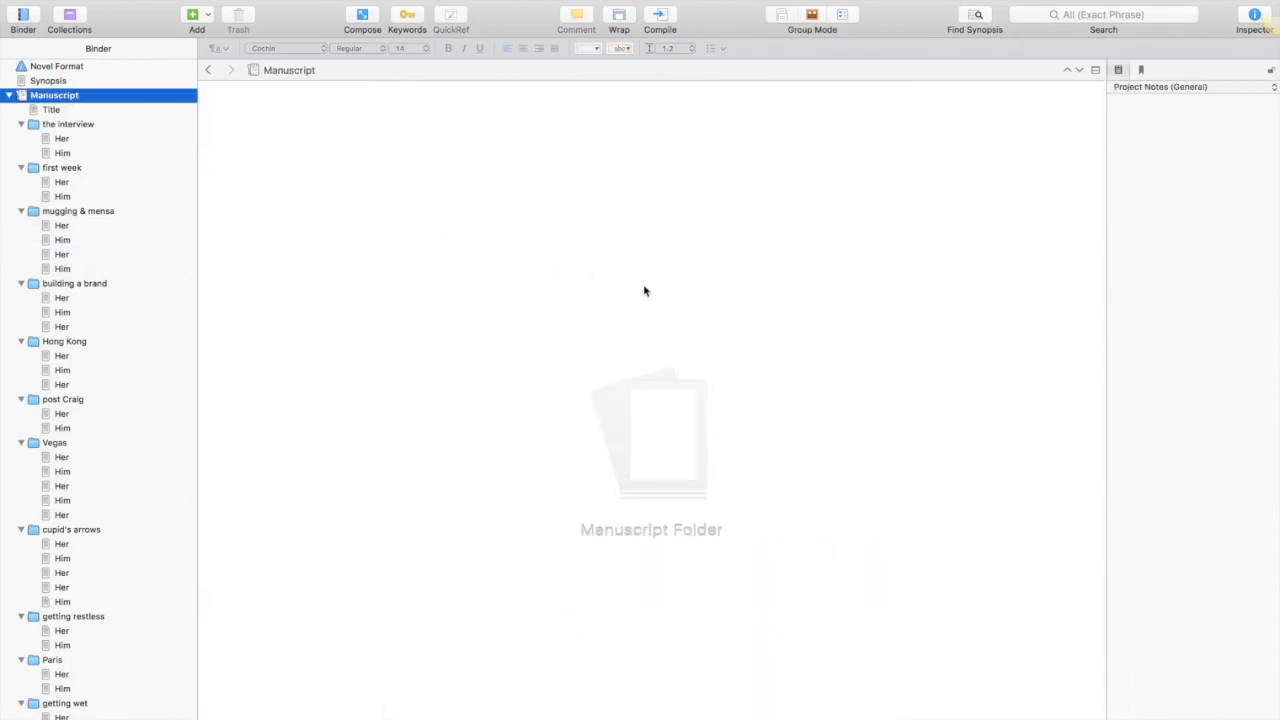
{"action": "left_click", "coordinate": [123, 82]}
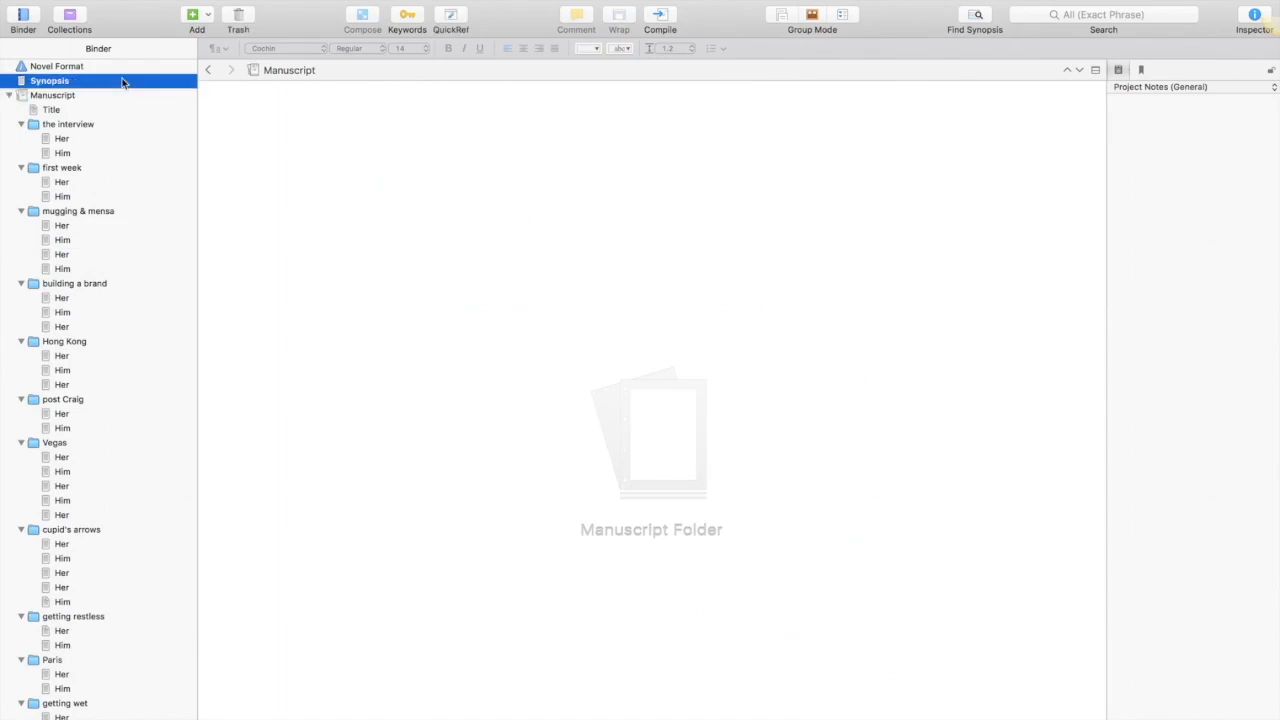
{"action": "left_click", "coordinate": [115, 96]}
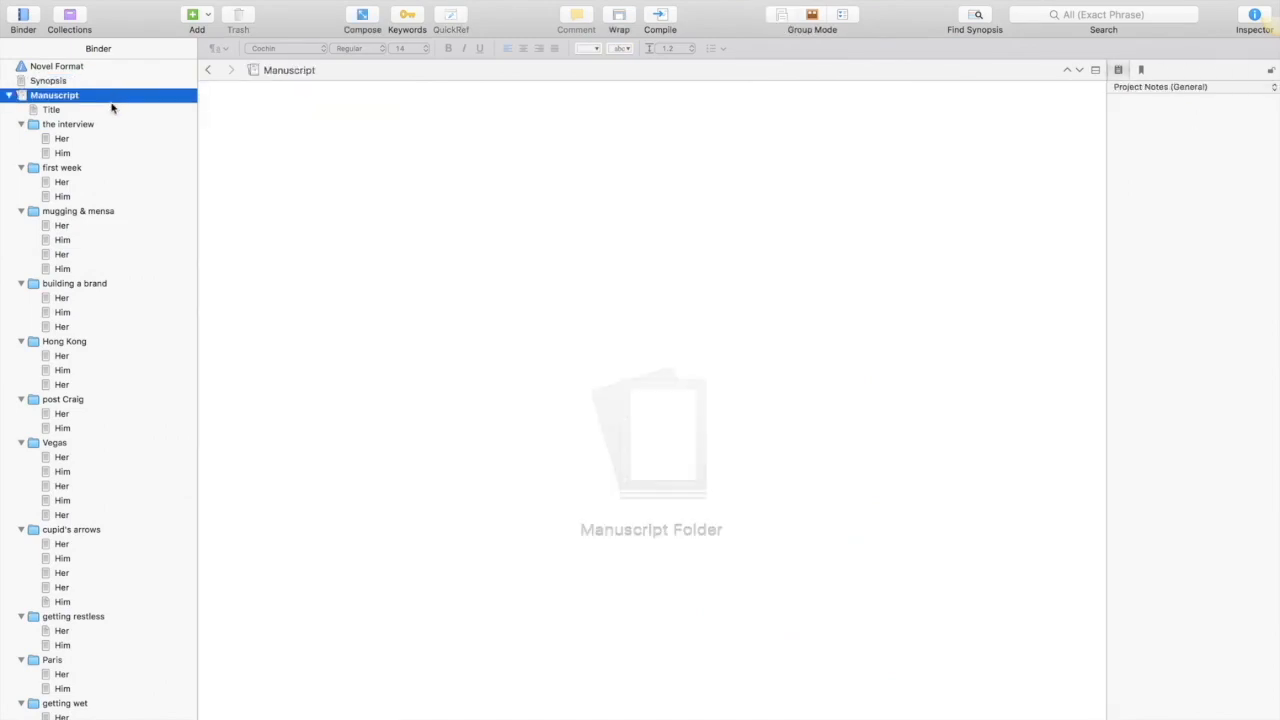
{"action": "left_click", "coordinate": [112, 110]}
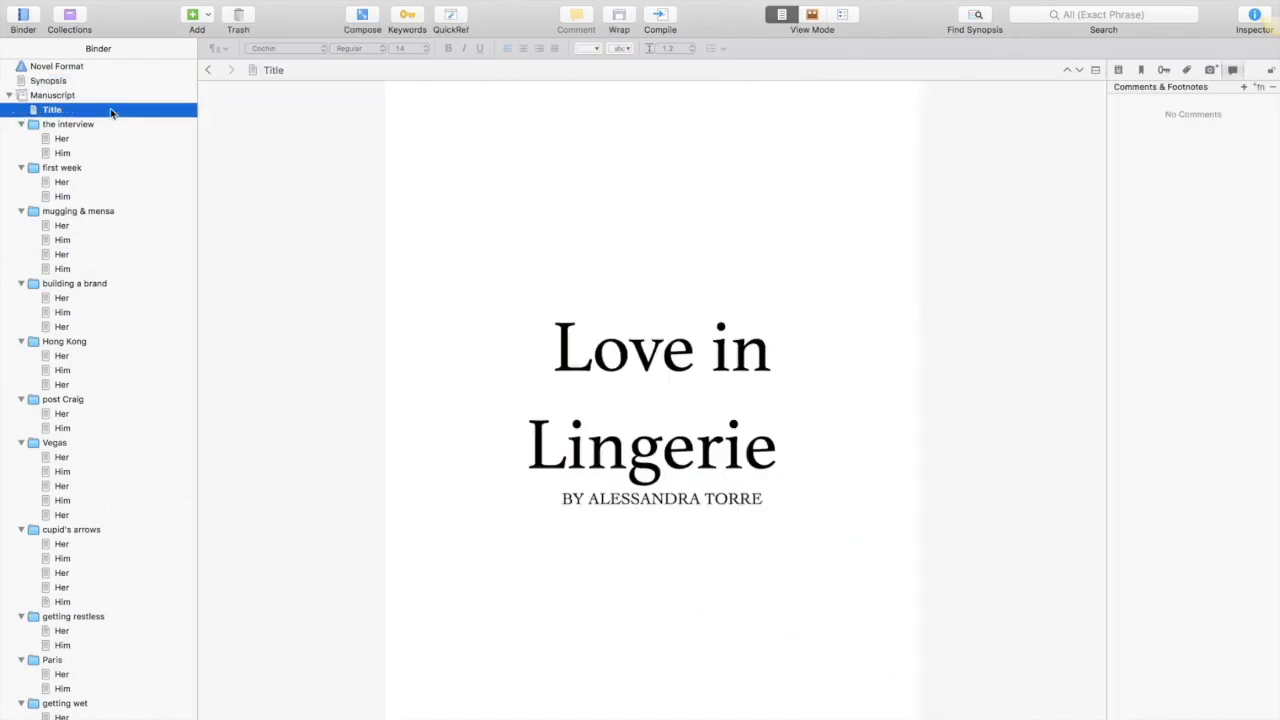